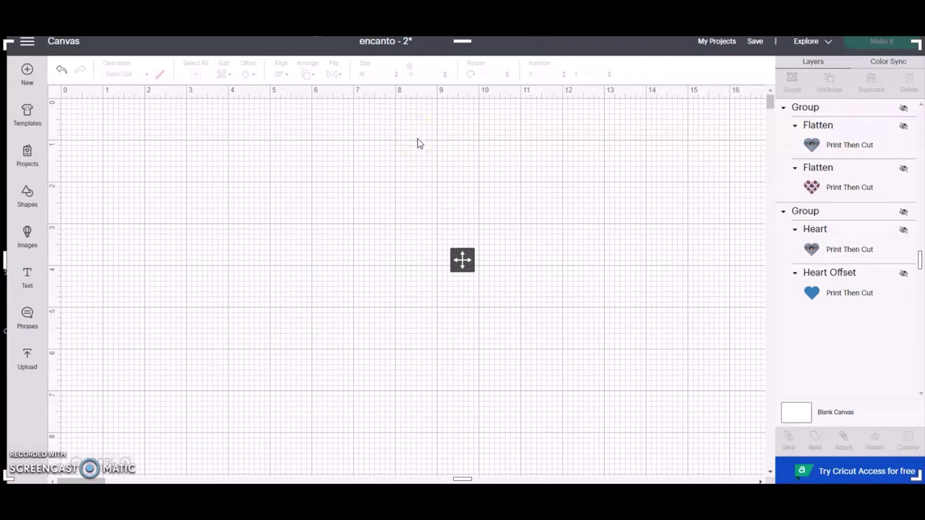
Step: Open the page for uploading a pattern fill
left_click(437, 262)
left_click(80, 300)
left_click(27, 357)
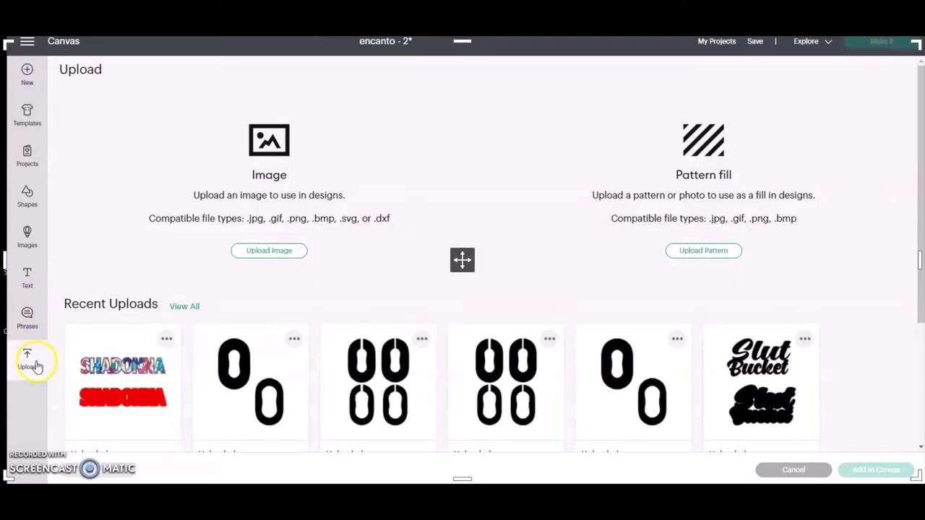
left_click(703, 250)
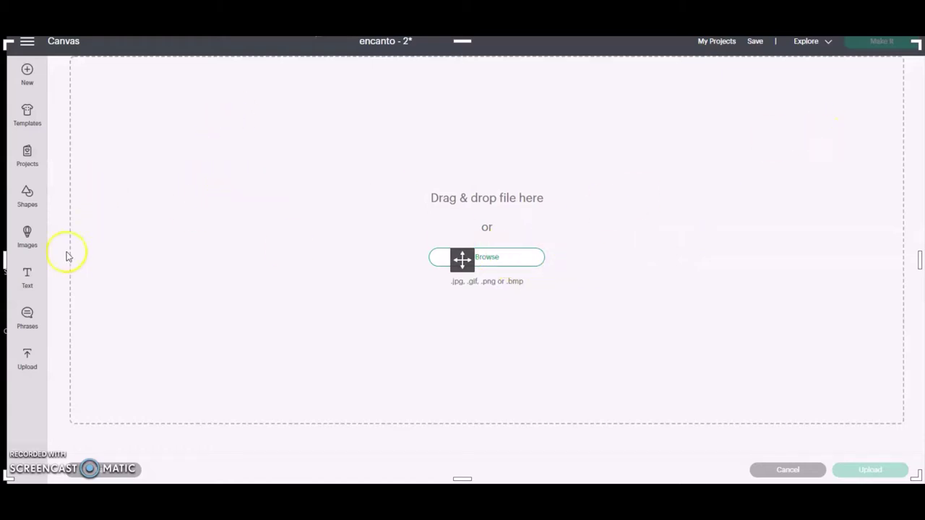
Step: Add a free heart shape and enlarge it to about 6.89 by 6.09 inches, placed at about X 2.65, Y 0.49
left_click(28, 197)
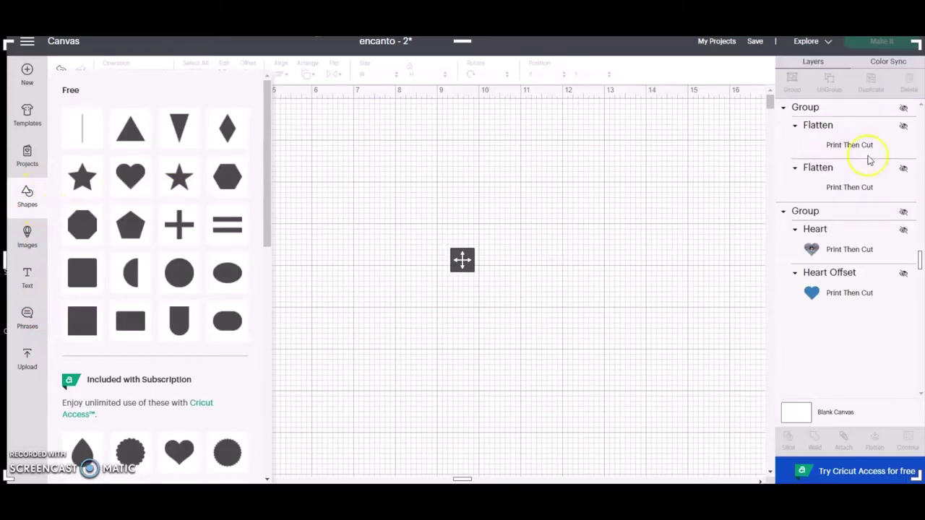
left_click(126, 179)
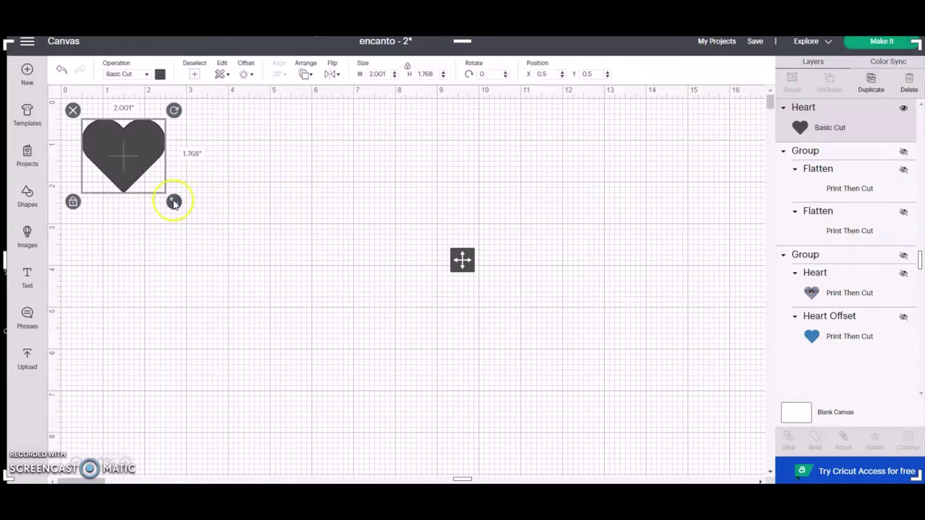
left_click_drag(175, 202, 227, 248)
left_click_drag(202, 145, 330, 171)
left_click_drag(355, 276, 508, 410)
left_click_drag(427, 253, 388, 219)
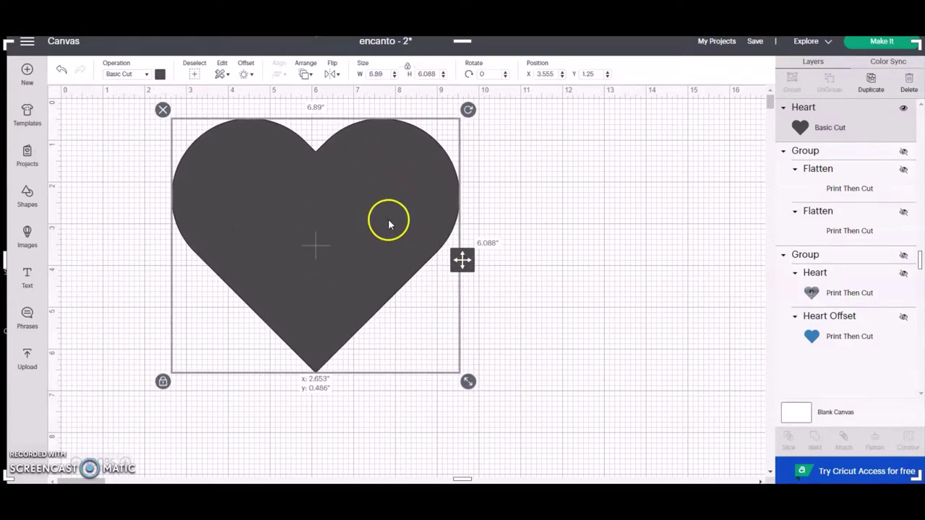
left_click(550, 225)
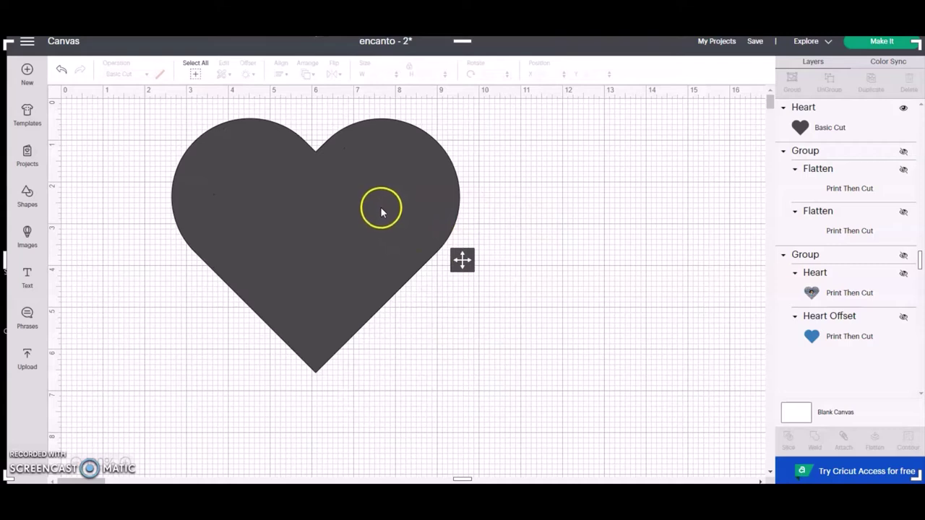
Step: Change the heart's operation from Basic Cut to standard Print Then Cut
left_click(272, 204)
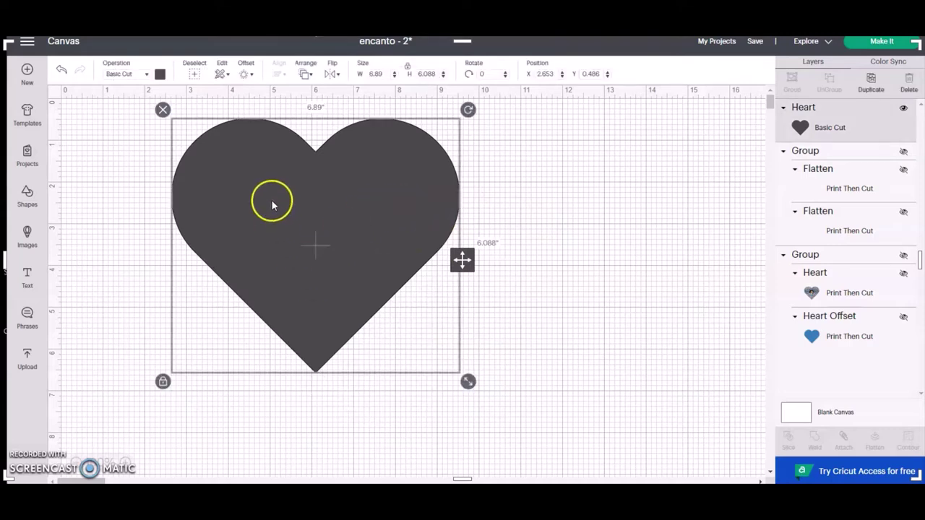
left_click(159, 75)
left_click(159, 75)
left_click(157, 77)
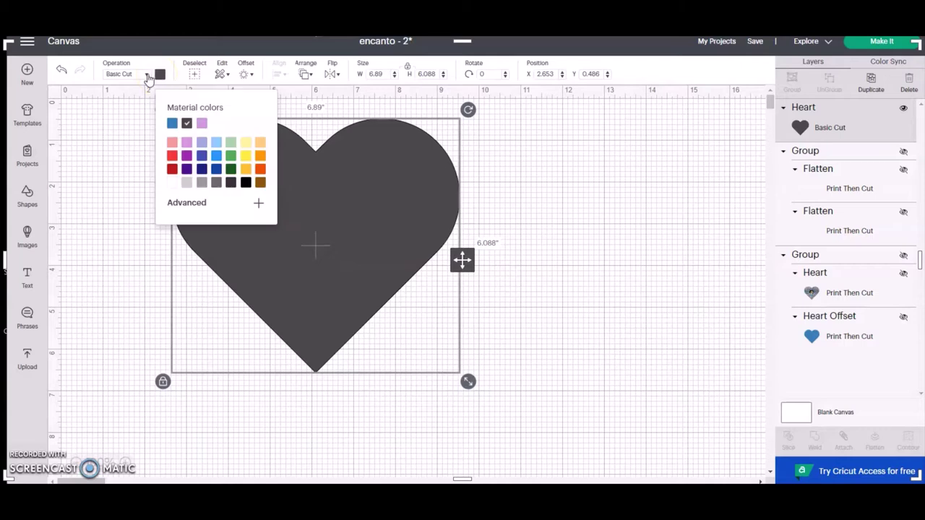
left_click(148, 76)
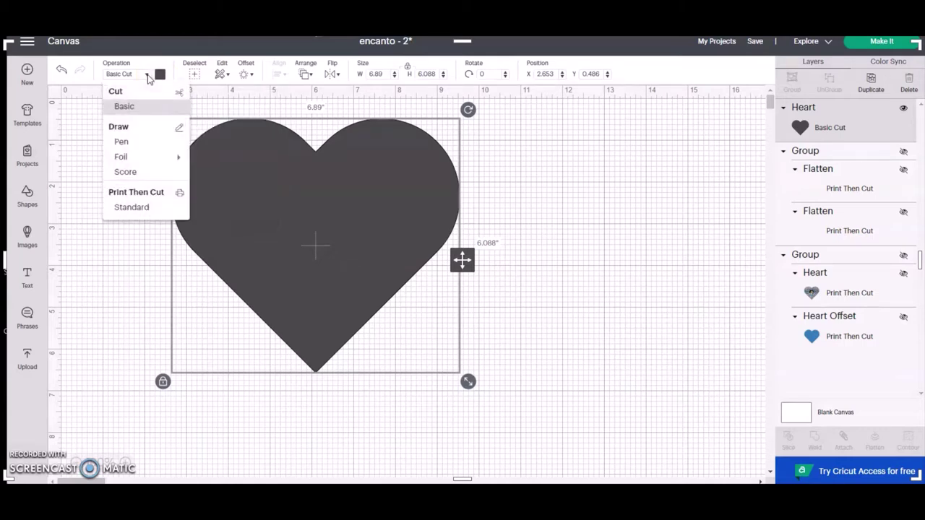
left_click(143, 209)
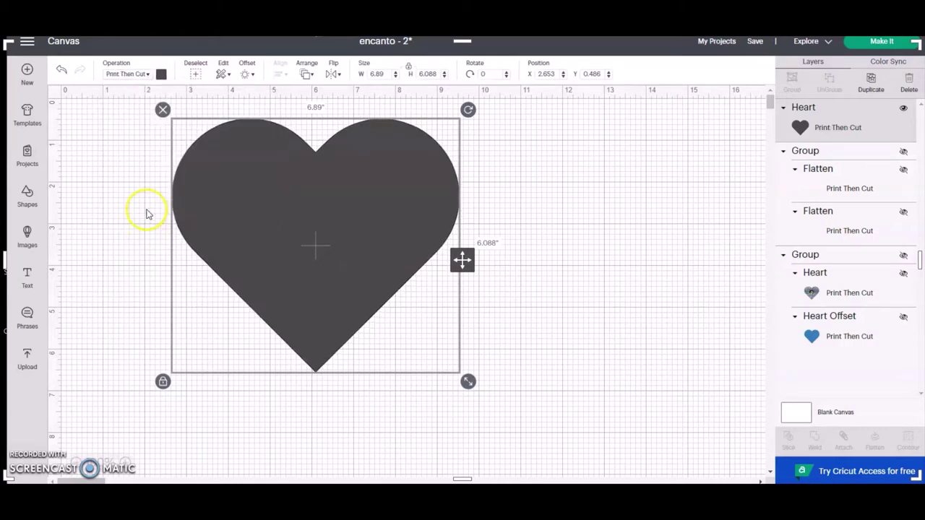
left_click(160, 75)
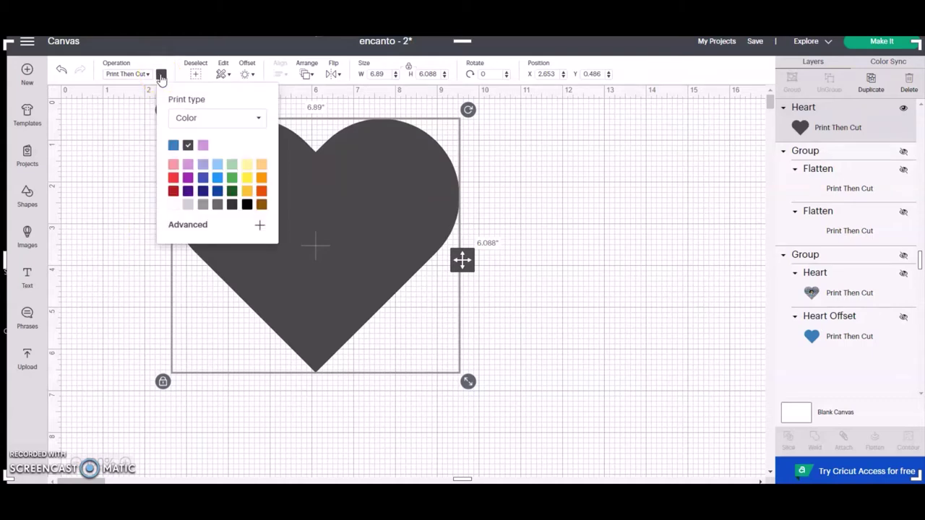
left_click(256, 124)
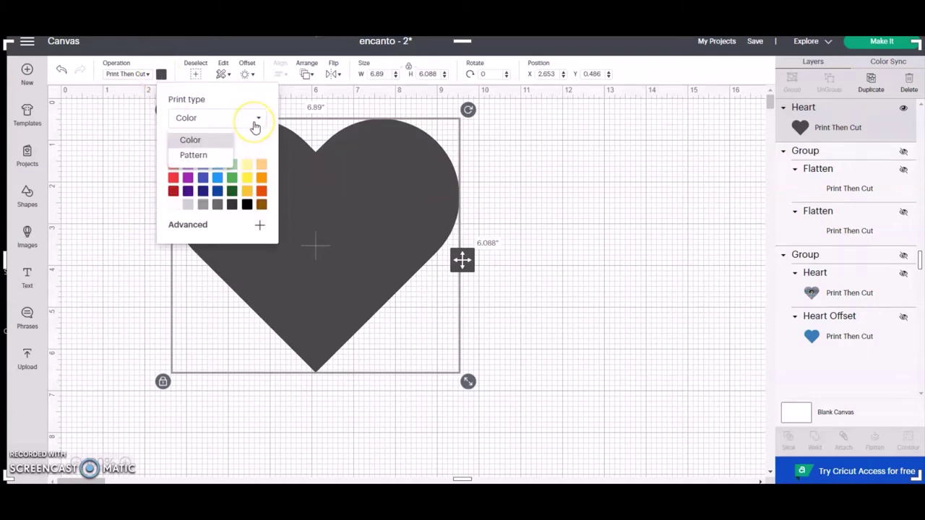
left_click(146, 75)
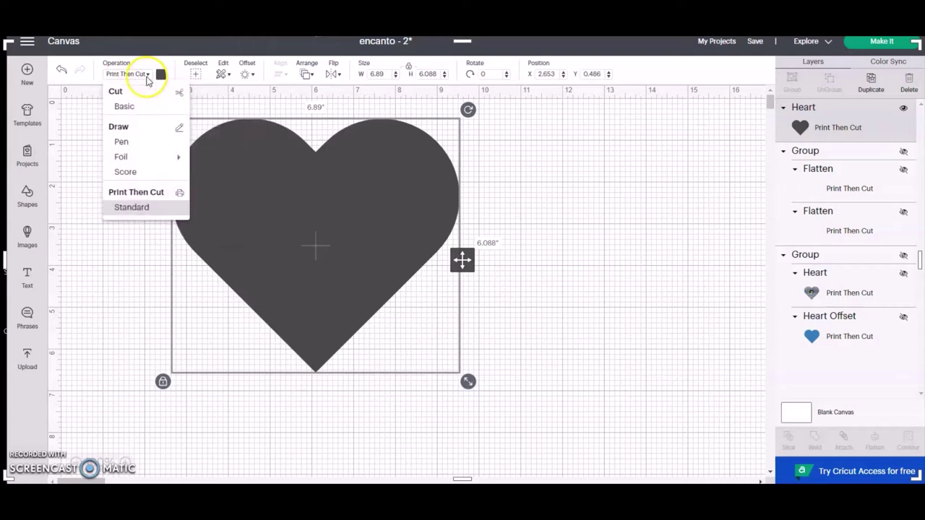
left_click(144, 208)
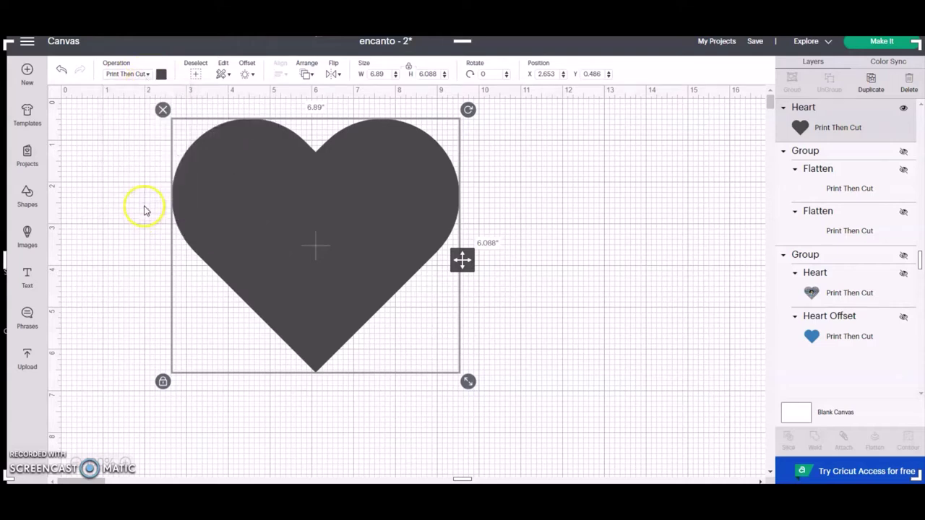
Step: Set the heart's print type to Pattern and fill it with the uploaded Encanto character pattern with silver glitter drips
left_click(162, 75)
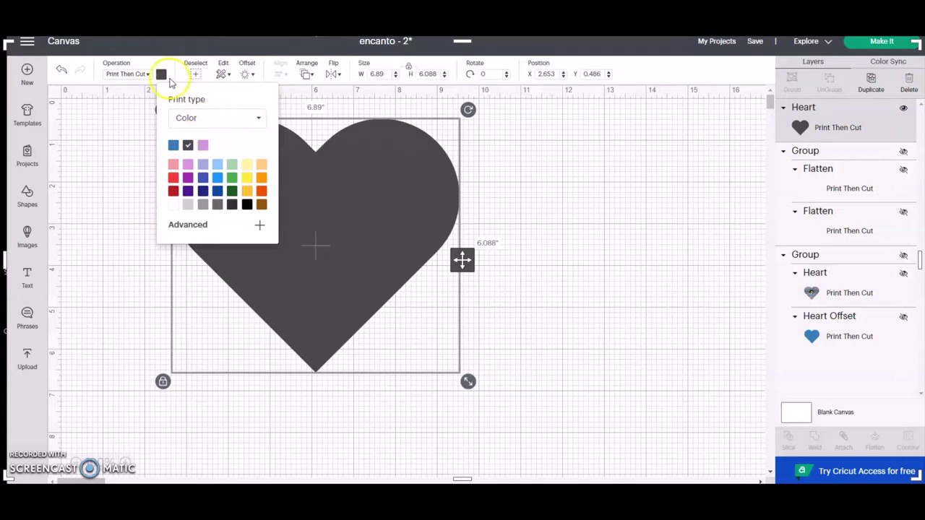
left_click(211, 123)
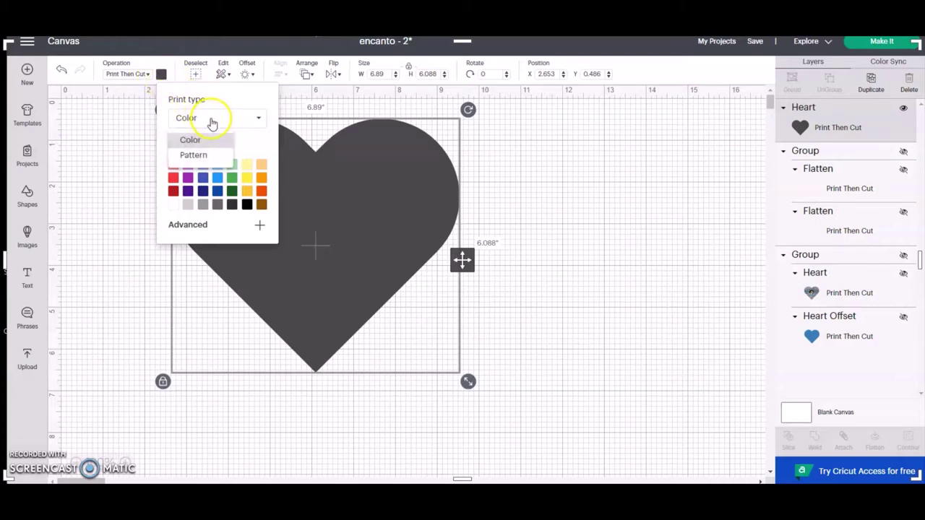
left_click(201, 158)
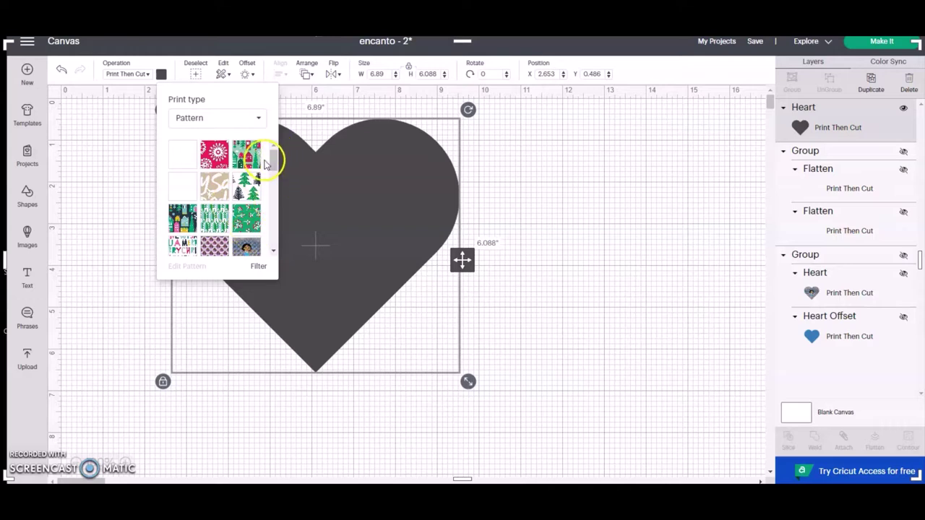
left_click(206, 191)
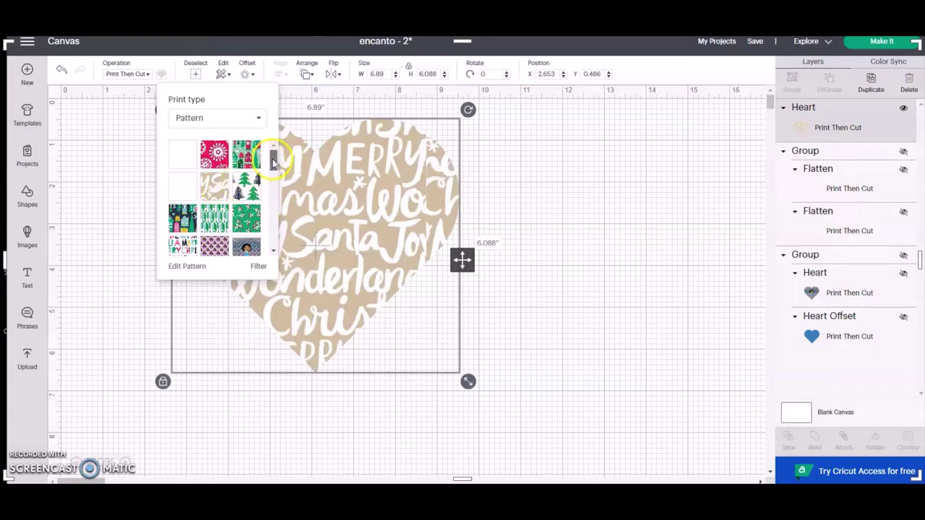
left_click_drag(274, 154, 273, 176)
left_click(248, 180)
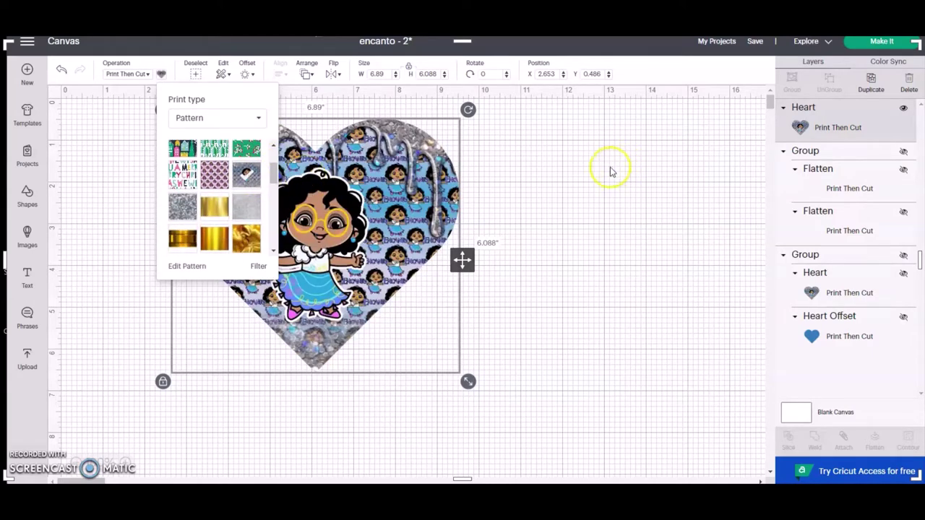
left_click(513, 187)
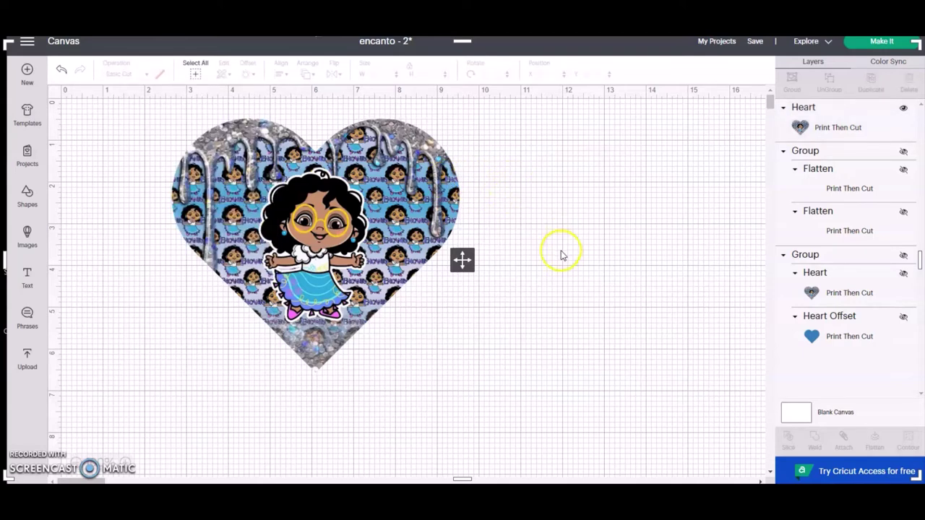
Step: Open the pattern editing settings for the heart's fill, close them and undo the pattern change
left_click(335, 227)
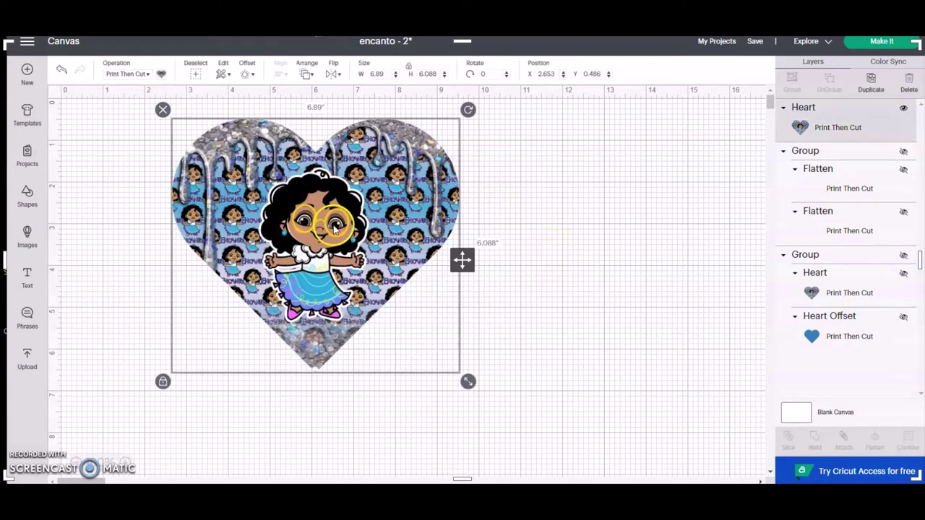
left_click(162, 76)
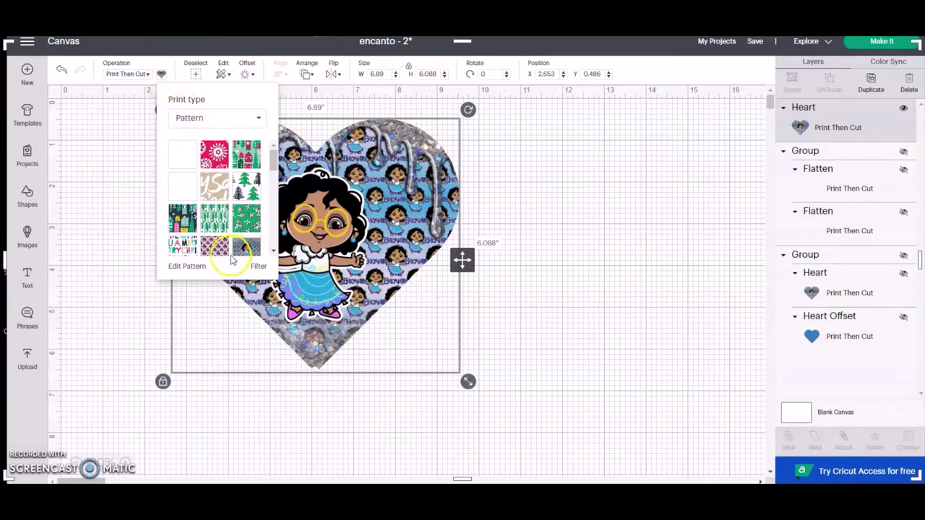
left_click(182, 268)
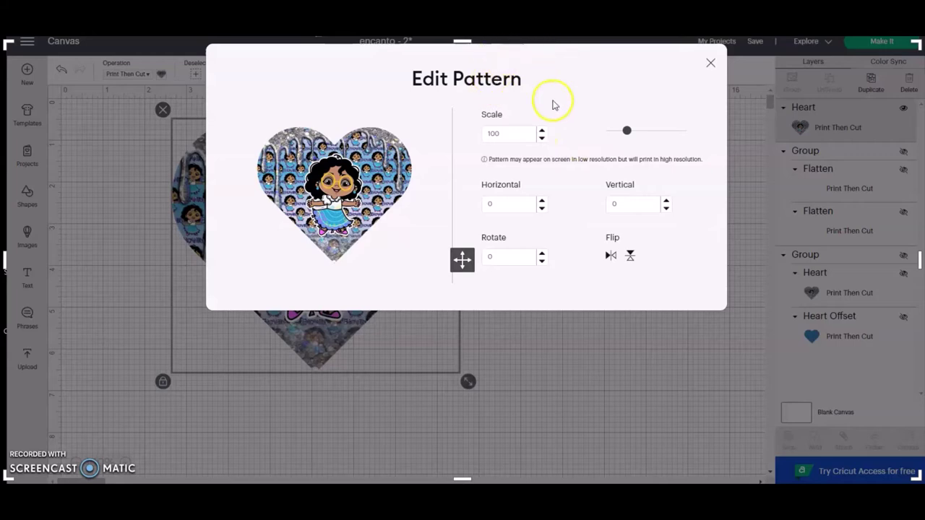
left_click(710, 62)
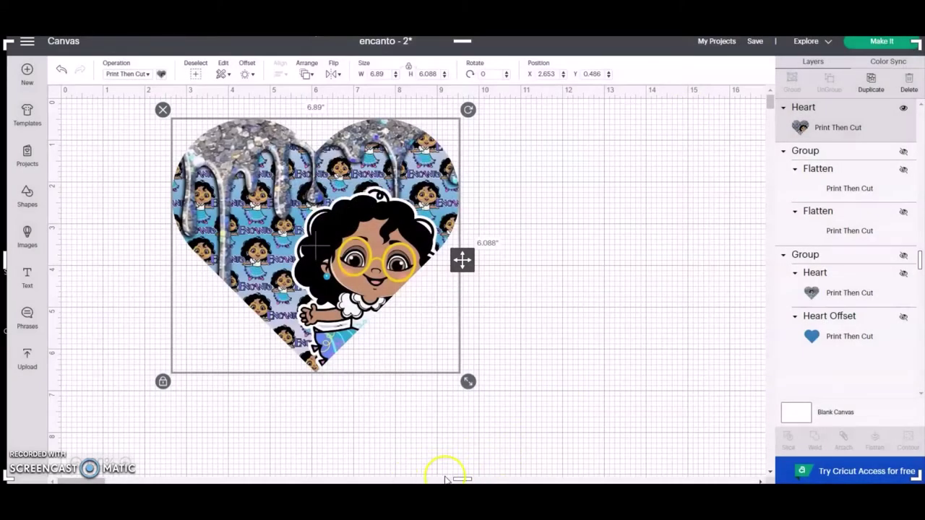
left_click(450, 479)
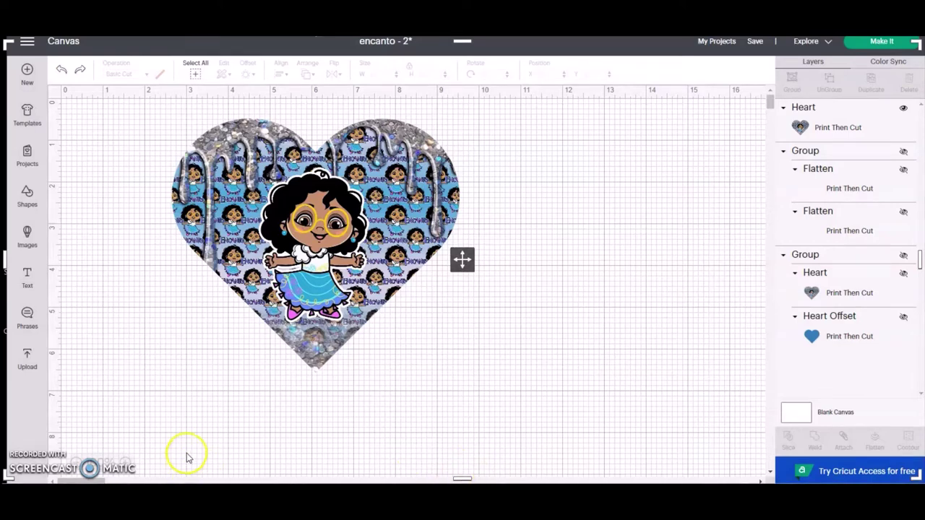
Step: Move the heart to about X 0.19, Y 0.40 and try scaling its fill pattern to 84
left_click_drag(343, 254, 241, 259)
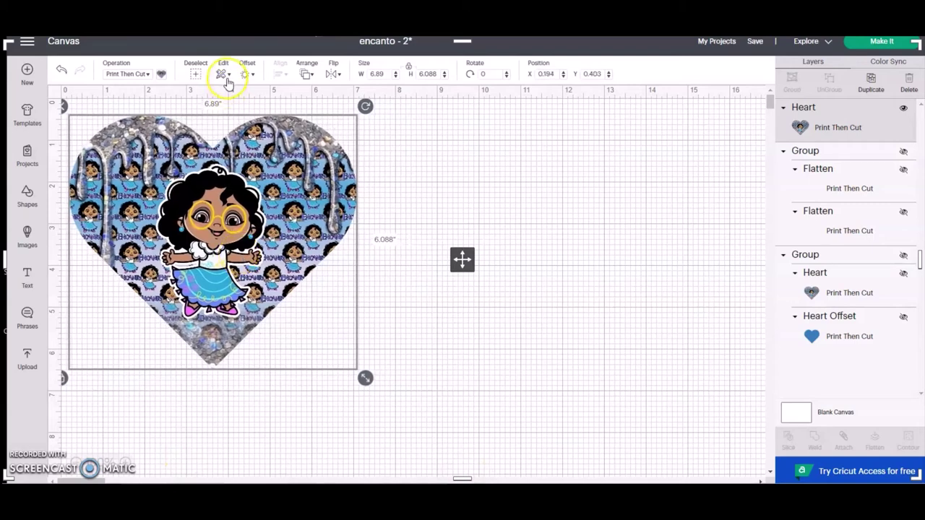
left_click(148, 72)
left_click(162, 77)
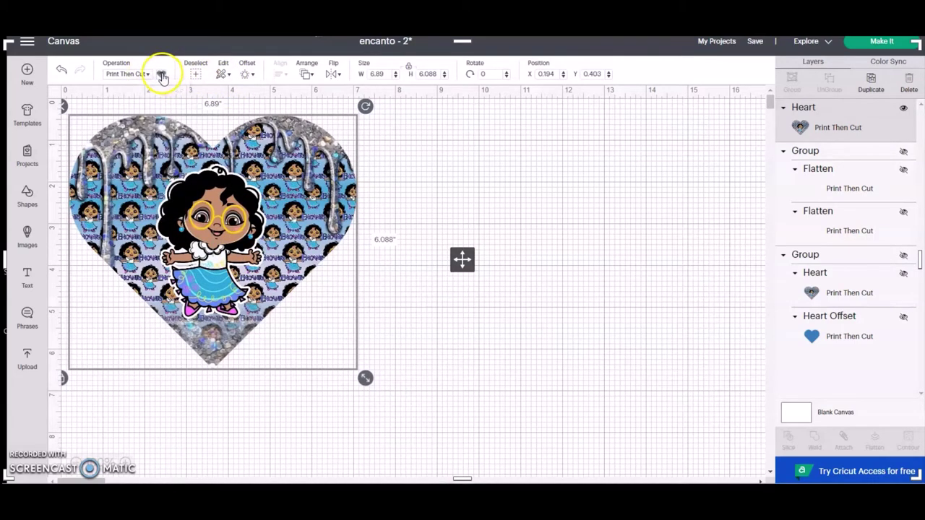
left_click(162, 75)
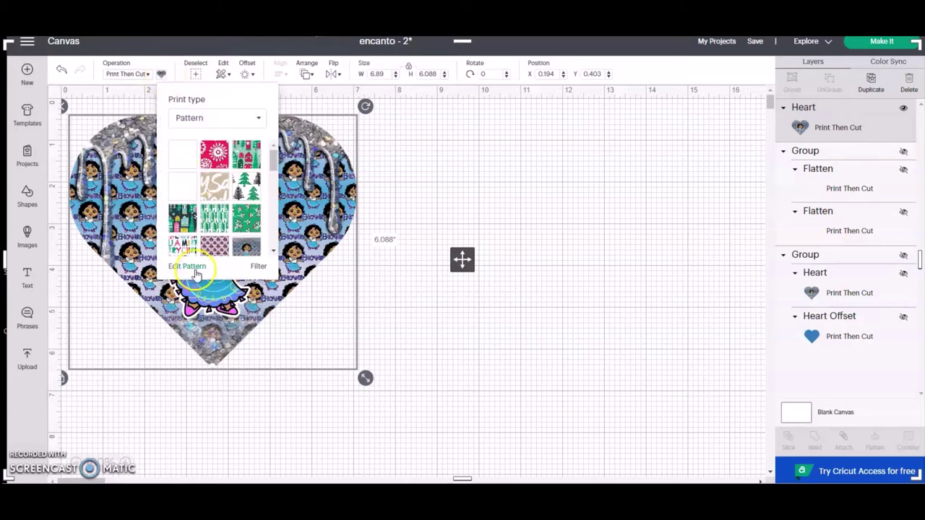
left_click(187, 266)
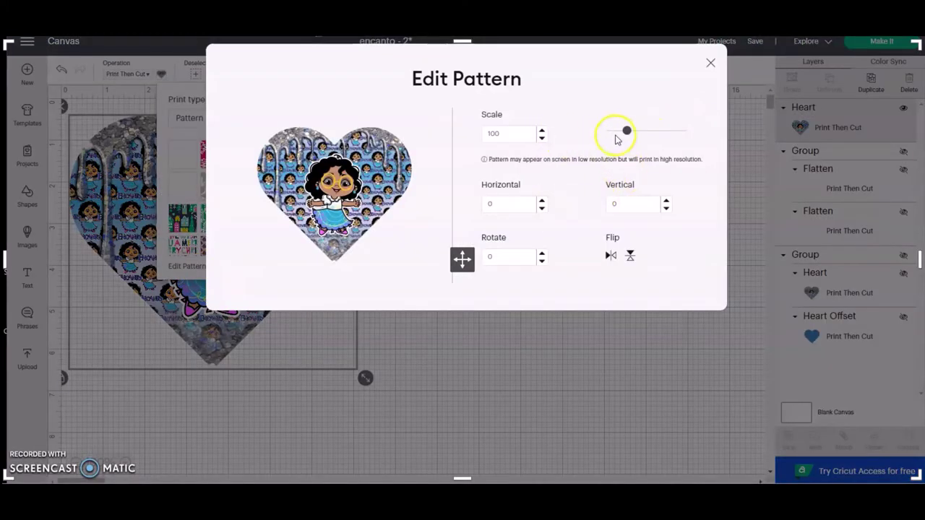
mouse_move(627, 130)
left_mouse_down()
mouse_move(636, 132)
mouse_move(612, 136)
mouse_move(637, 136)
mouse_move(623, 135)
left_mouse_up()
Step: Try shifting the heart's pattern to 11 horizontally and -9 vertically, and undo the pattern edits
left_click(543, 203)
left_click(543, 203)
left_click(544, 203)
left_click(544, 203)
left_click(543, 202)
left_click(543, 202)
left_click(666, 209)
left_click(665, 209)
left_click(665, 209)
left_click(666, 209)
left_click(666, 208)
left_click(666, 209)
left_click(665, 209)
left_click(665, 209)
left_click(666, 209)
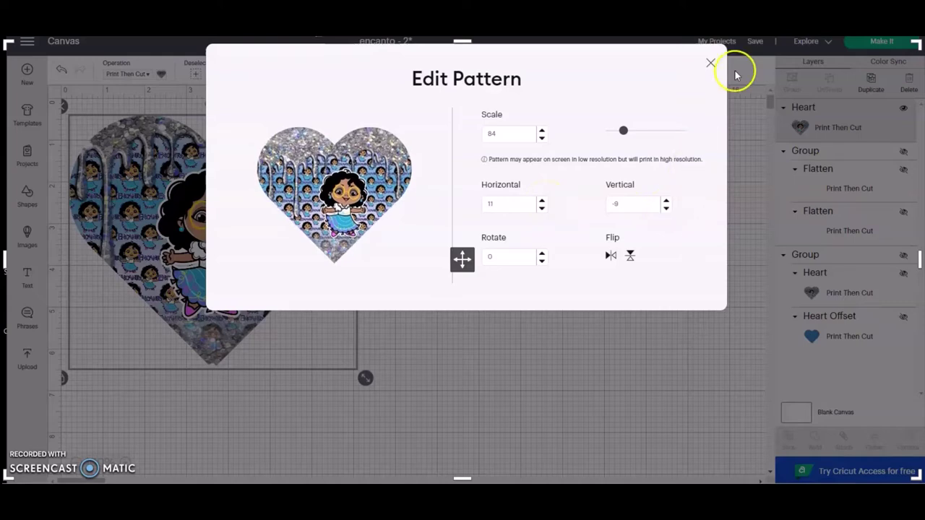
left_click(711, 63)
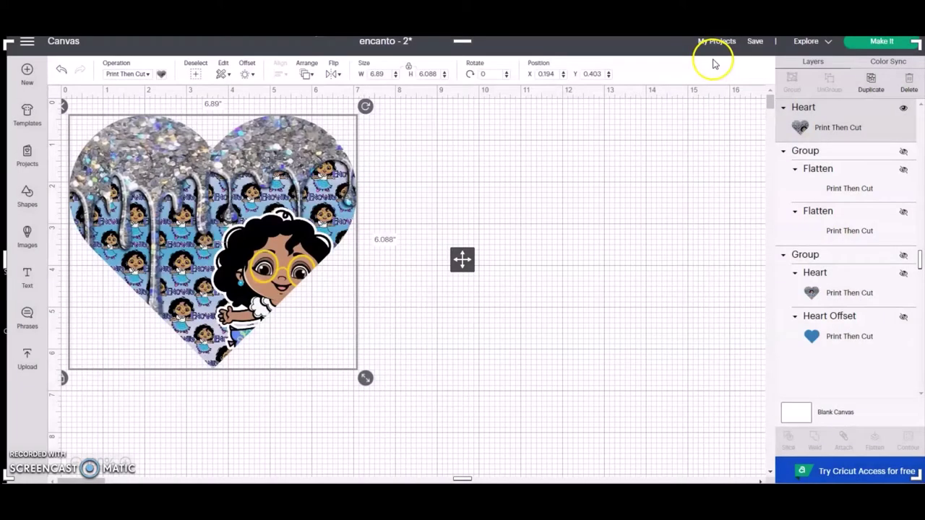
left_click(723, 253)
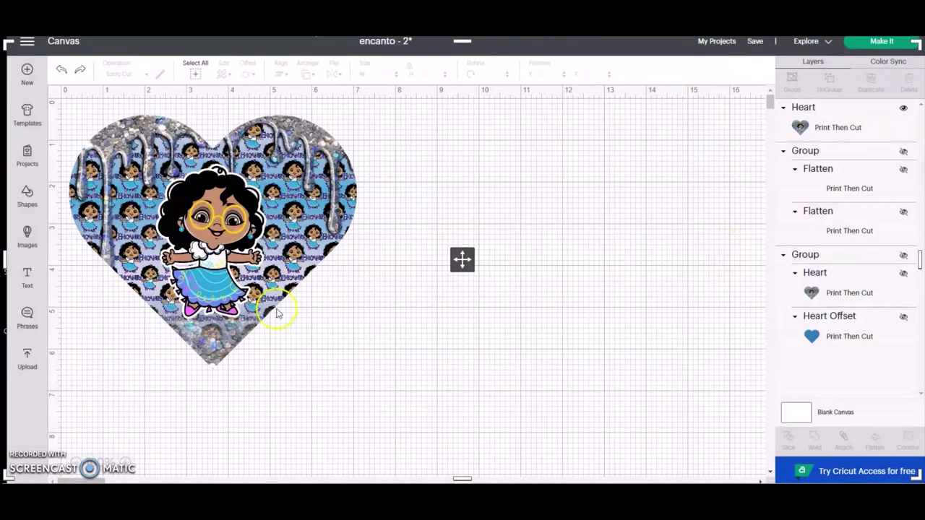
Step: Move the heart to about X 2.01, Y 0.83 and shrink it to about 5.90 by 5.22 inches
left_click_drag(180, 261, 244, 278)
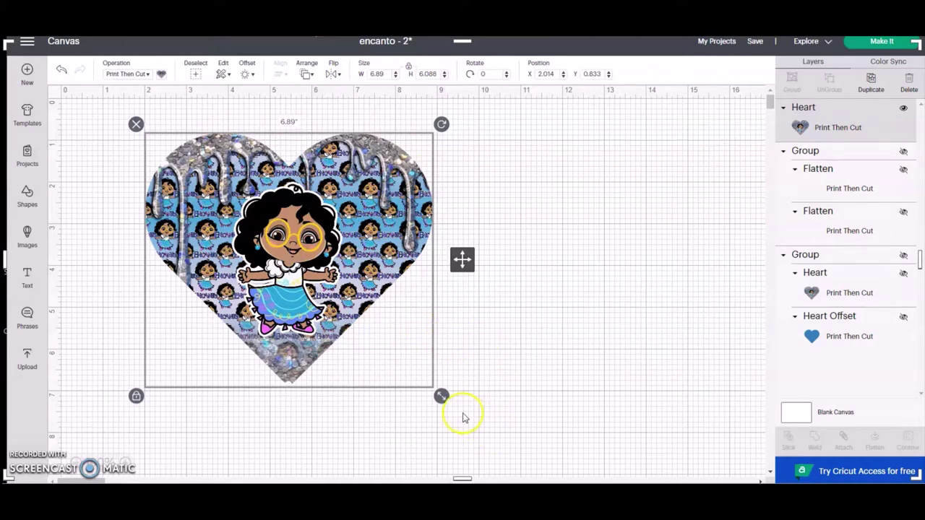
left_click_drag(441, 396, 401, 336)
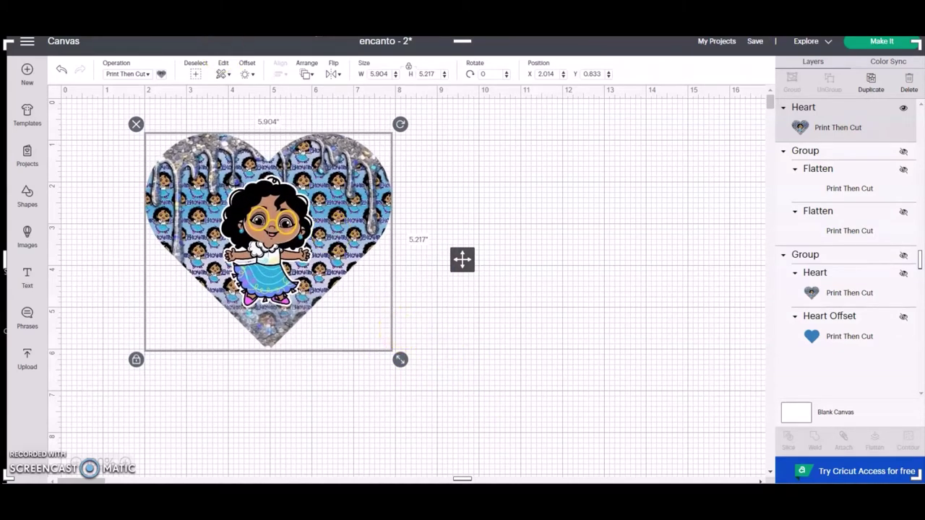
Step: Apply an outward offset of 0.139 in with rounded corners to the patterned heart
left_click(249, 76)
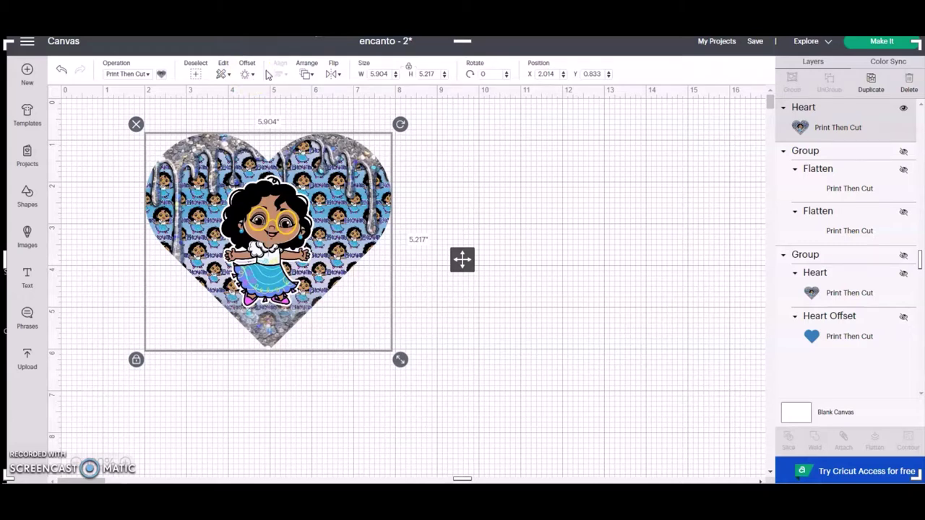
left_click(246, 73)
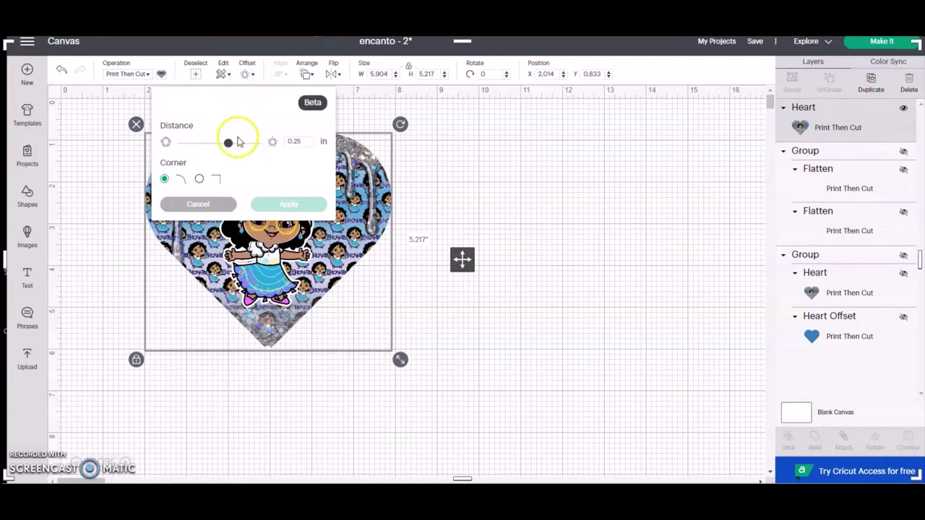
left_click_drag(229, 147, 226, 149)
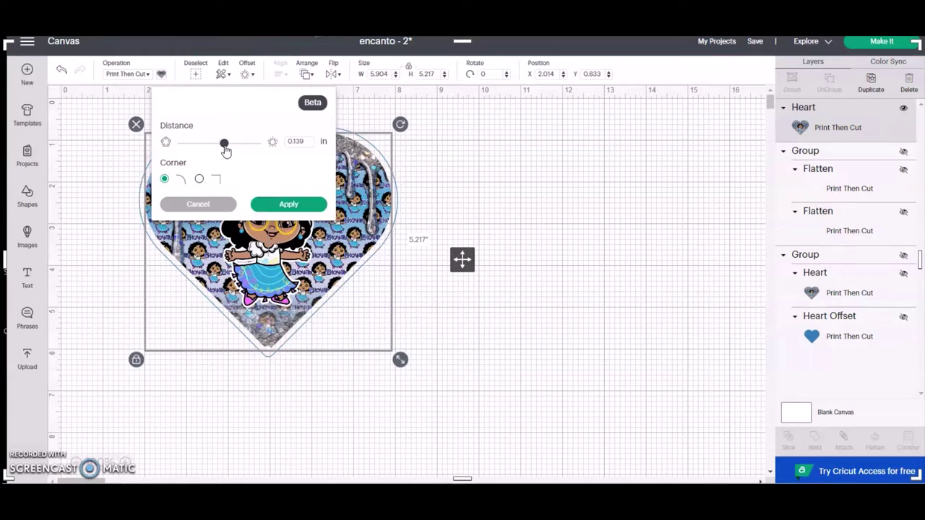
left_click(288, 205)
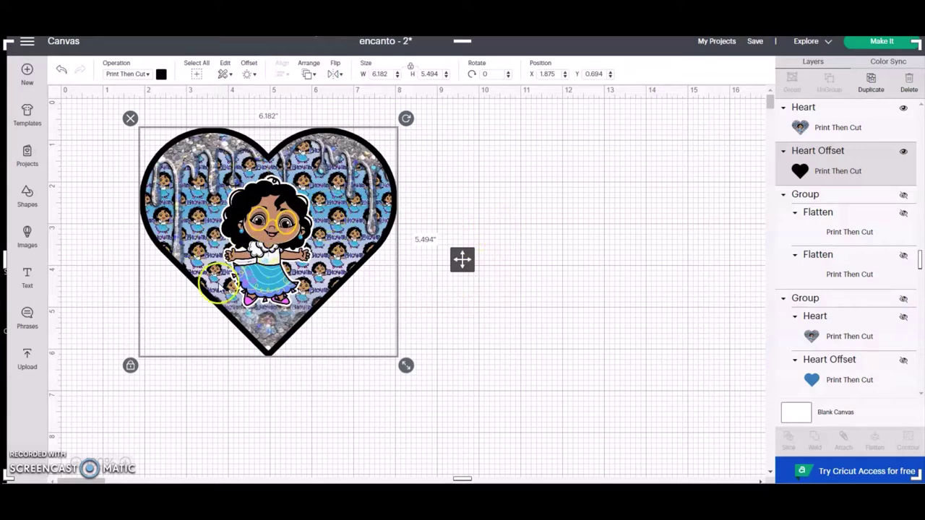
Step: Try custom dark red shades on the heart's offset layer, and return its color to black
left_click(161, 75)
left_click(182, 228)
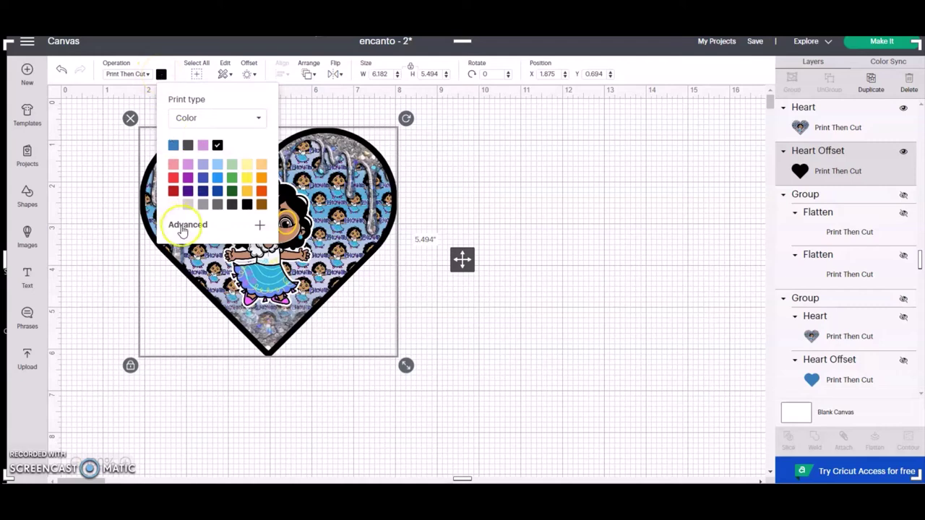
left_click(200, 228)
left_click(229, 276)
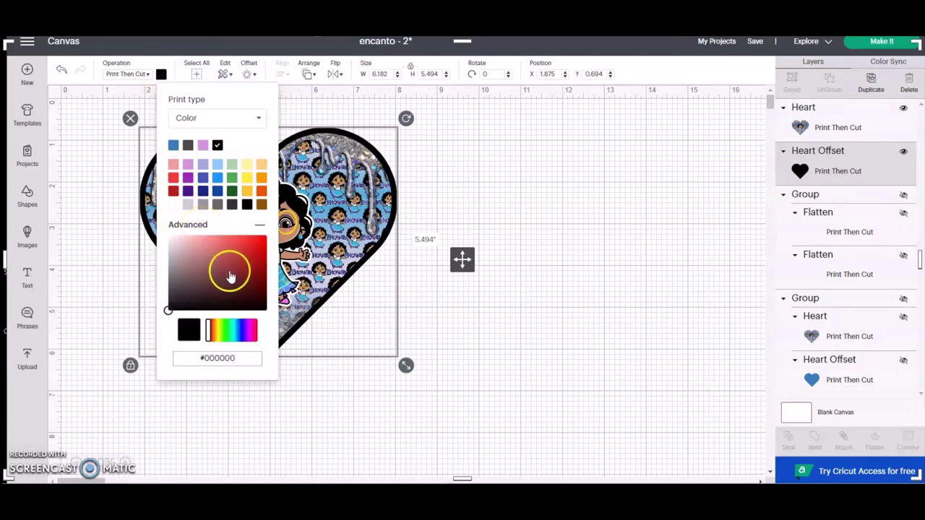
left_click_drag(168, 311, 243, 273)
left_click(198, 259)
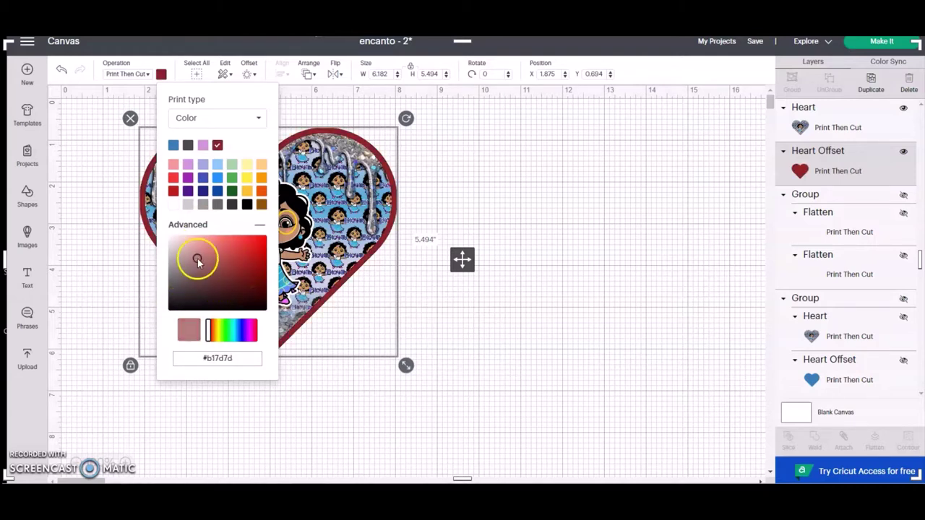
left_click_drag(212, 255, 245, 262)
left_click(247, 205)
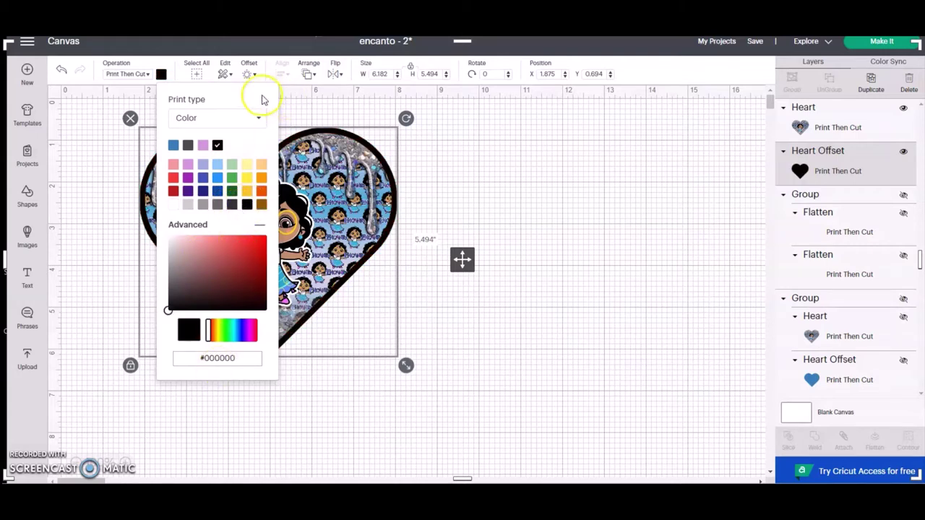
left_click(508, 228)
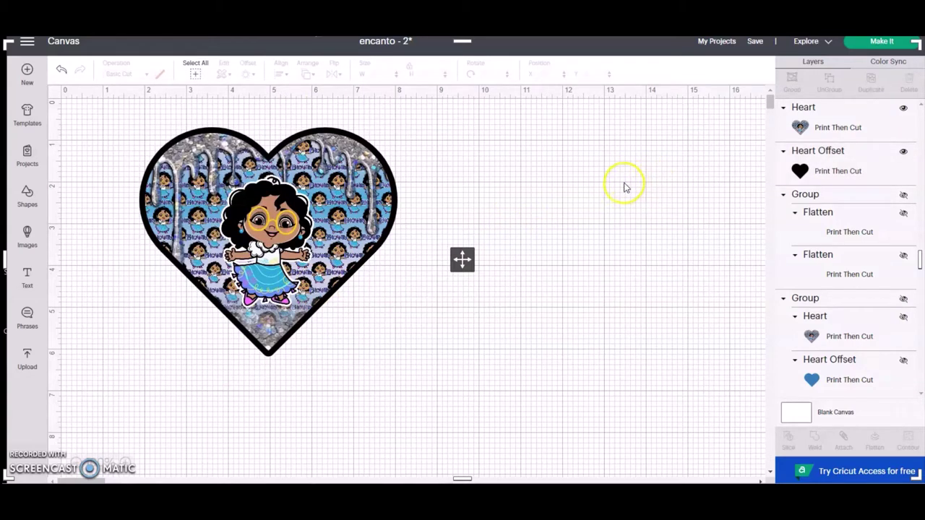
Step: Flatten the heart with its black offset and shrink it to about 1.98 by 1.76 inches at X 0.03, Y 0.03
left_click_drag(479, 148, 250, 261)
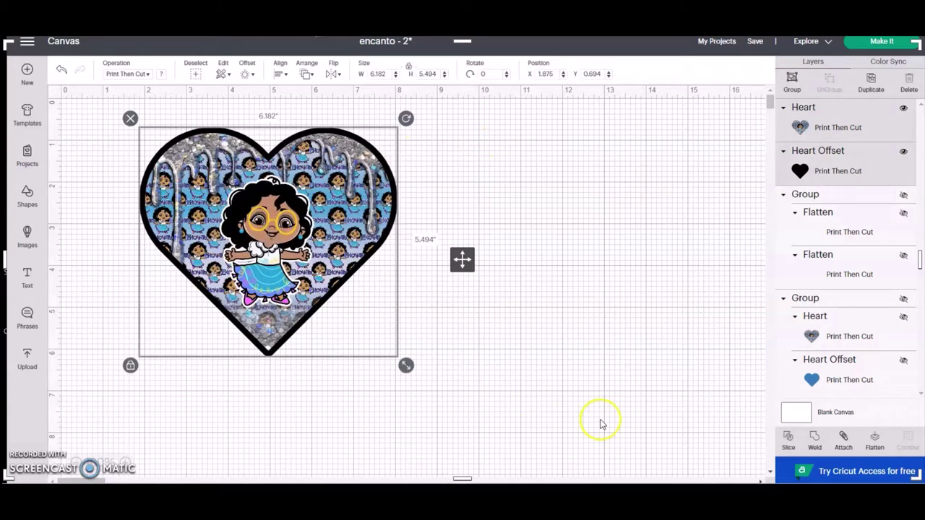
left_click(876, 442)
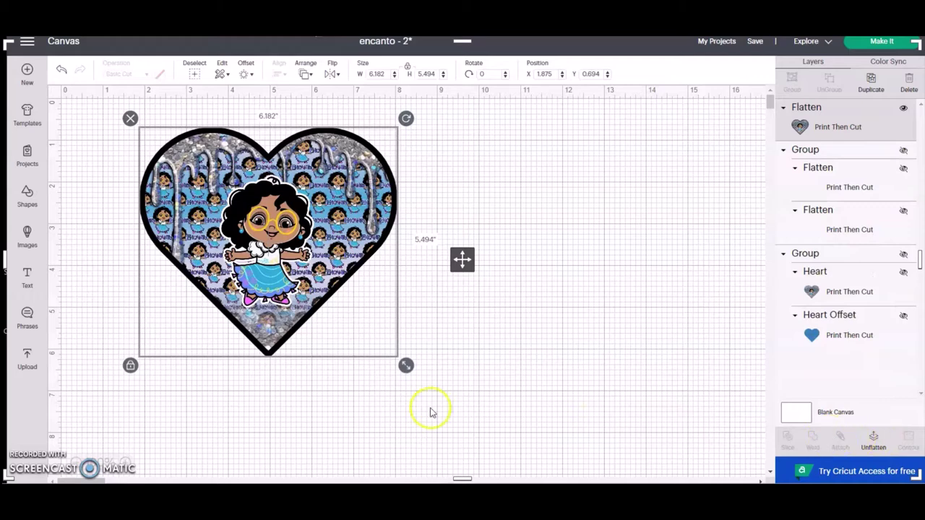
left_click_drag(327, 239, 246, 208)
left_click_drag(329, 336, 126, 186)
left_click(212, 182)
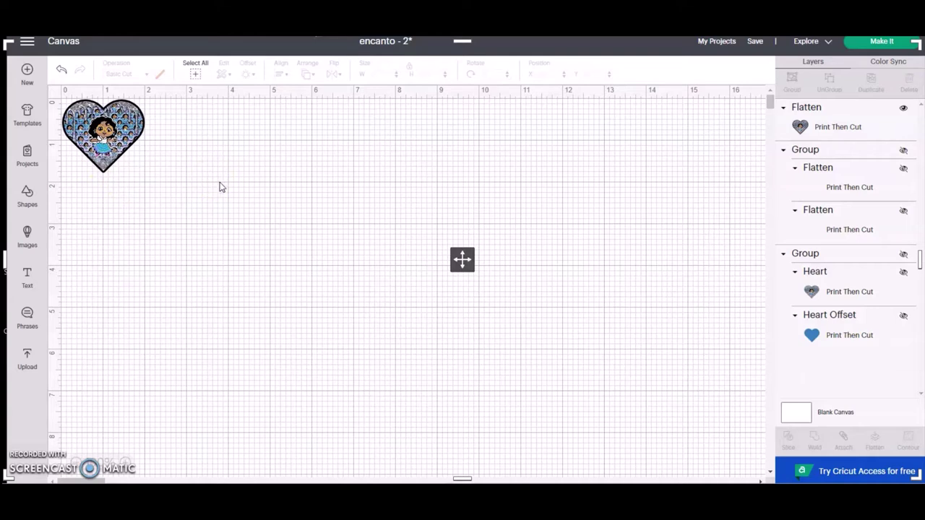
Step: Duplicate the small flattened heart and move the copy to about X 4.42, Y 0.51
left_click(138, 130)
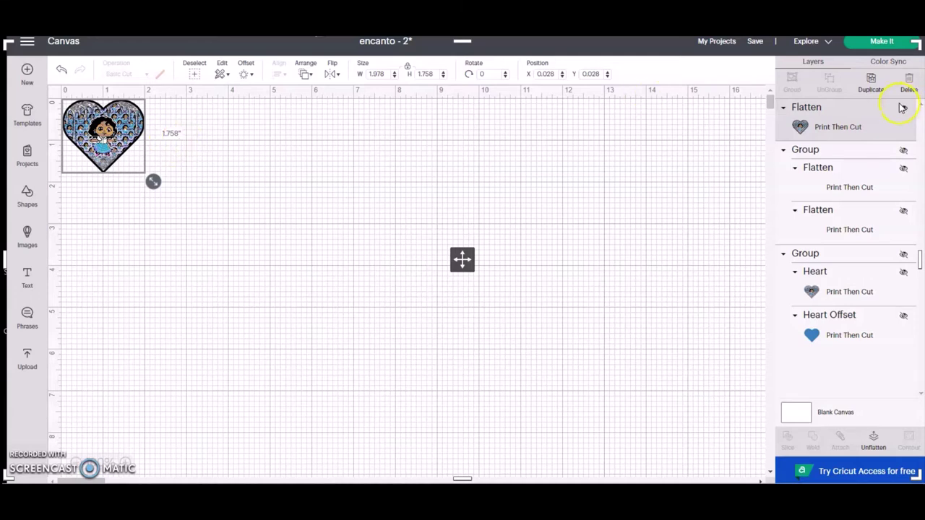
left_click(871, 81)
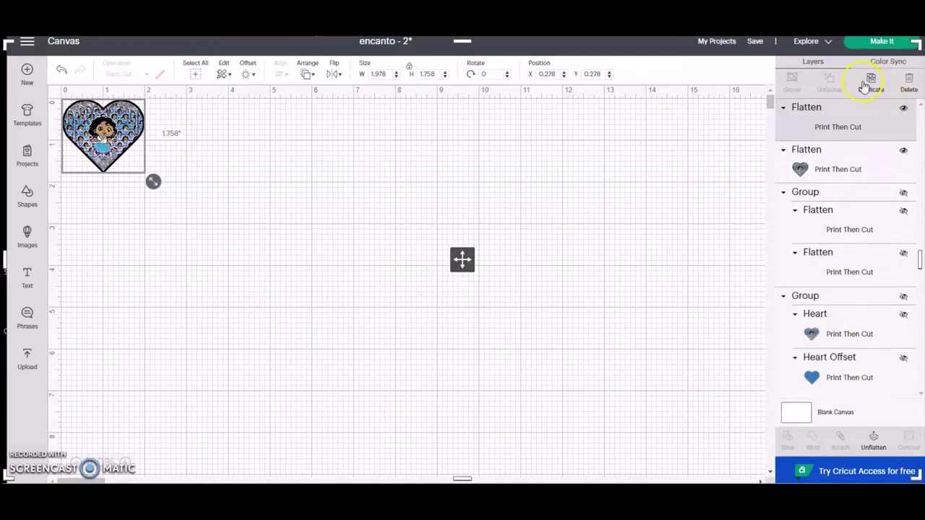
left_click_drag(120, 152, 296, 166)
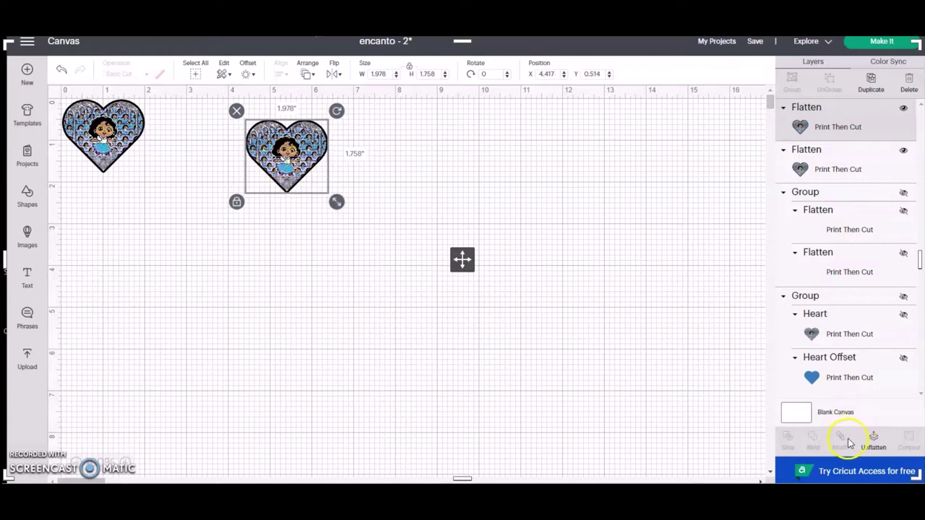
Step: Unflatten the duplicated heart and change both its heart and offset layers to Basic Cut
left_click(873, 438)
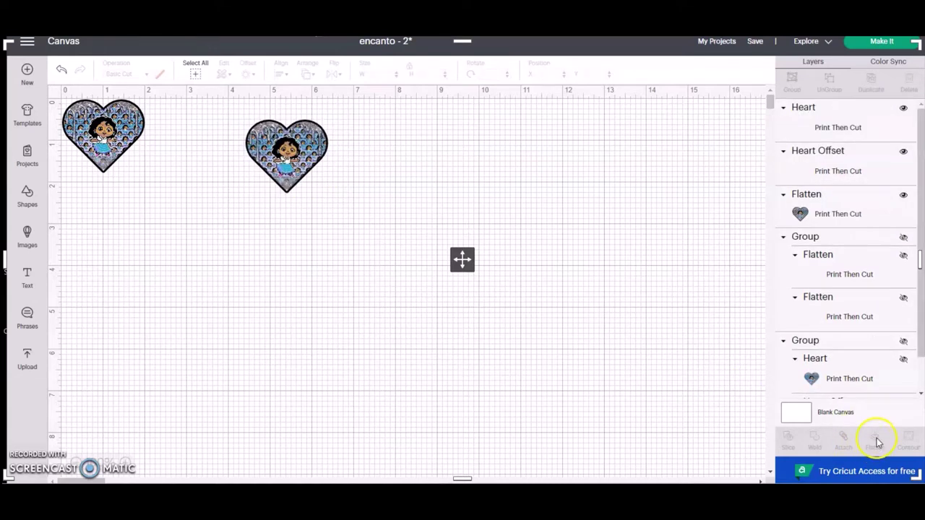
left_click(313, 142)
left_click_drag(396, 127, 271, 189)
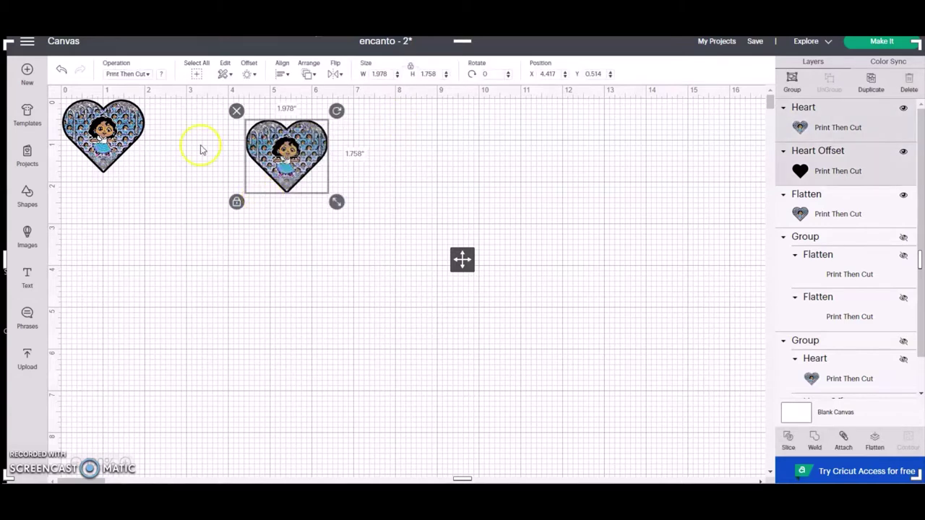
left_click(148, 75)
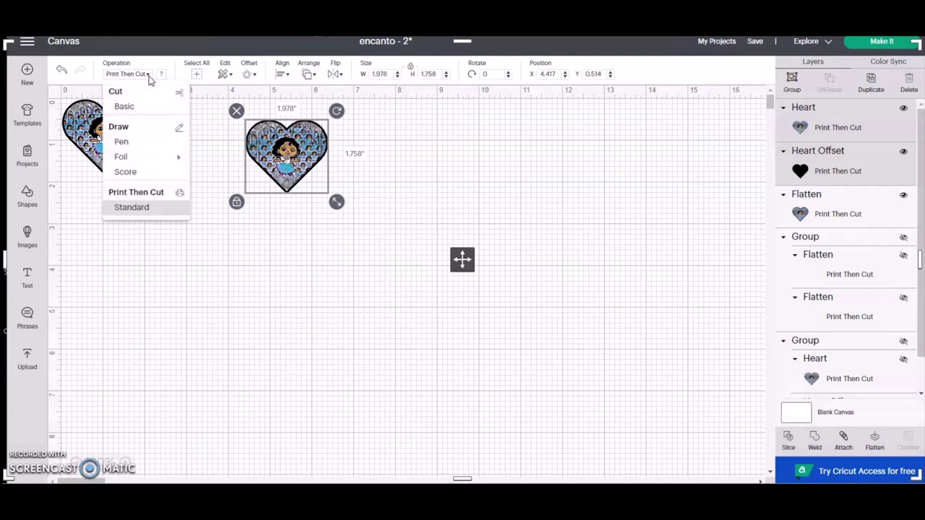
left_click(142, 107)
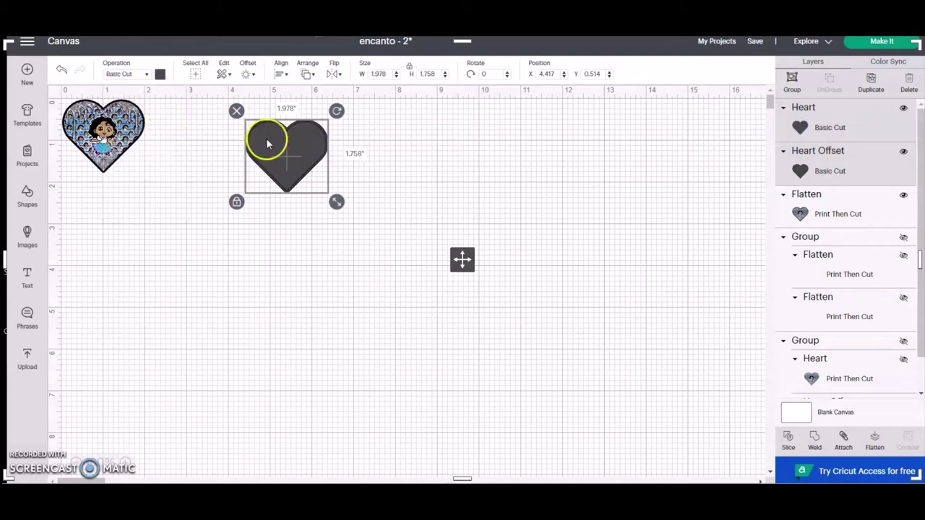
Step: Weld the two Basic Cut heart layers into one shape and flip it horizontally
left_click(814, 442)
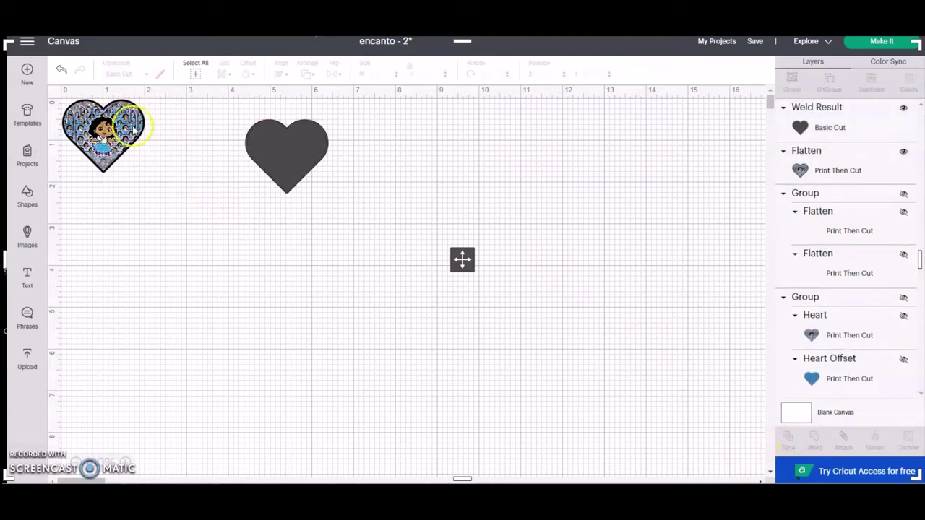
left_click(290, 151)
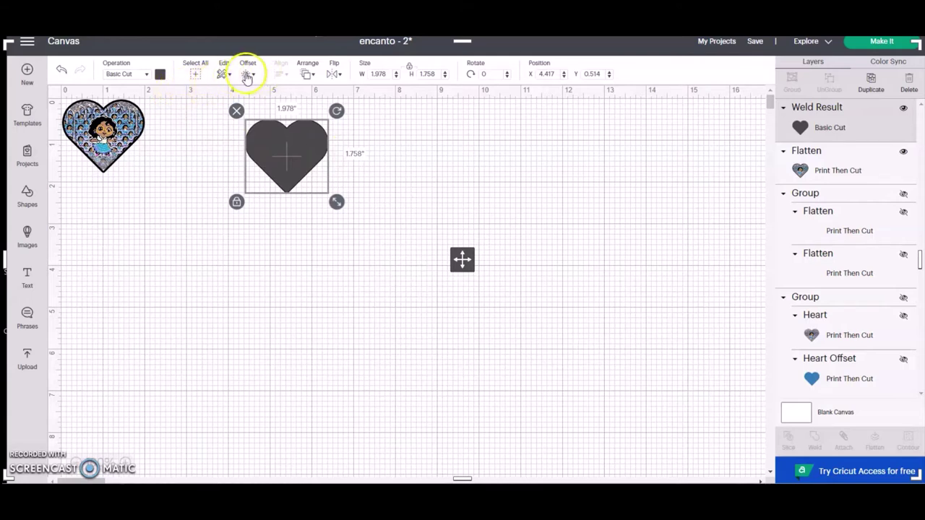
left_click(338, 75)
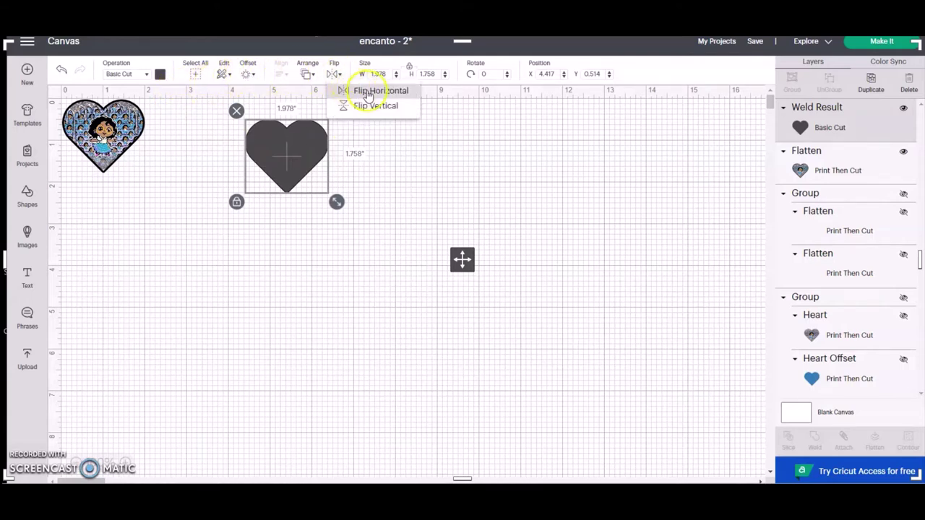
left_click(368, 94)
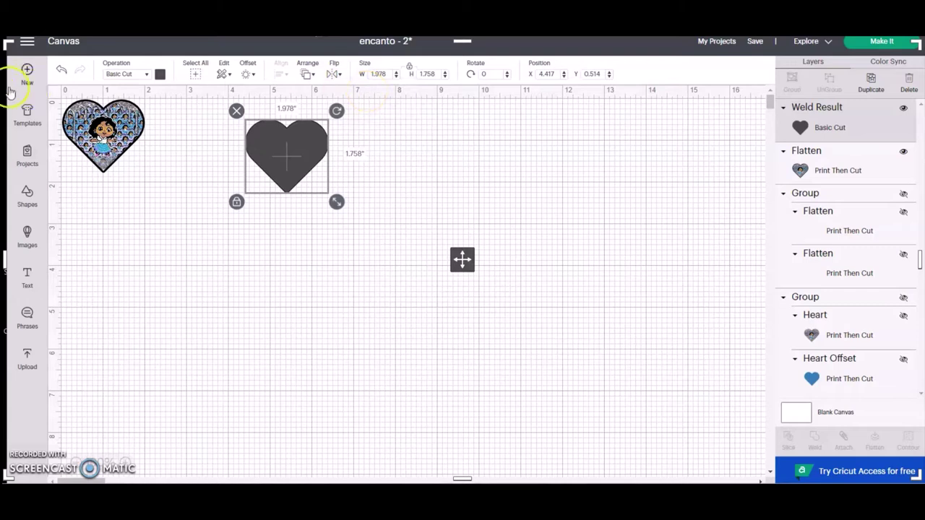
Step: Color the welded heart yellow and move it beside the flattened heart at about X 2.21, Y 0.18
left_click(160, 75)
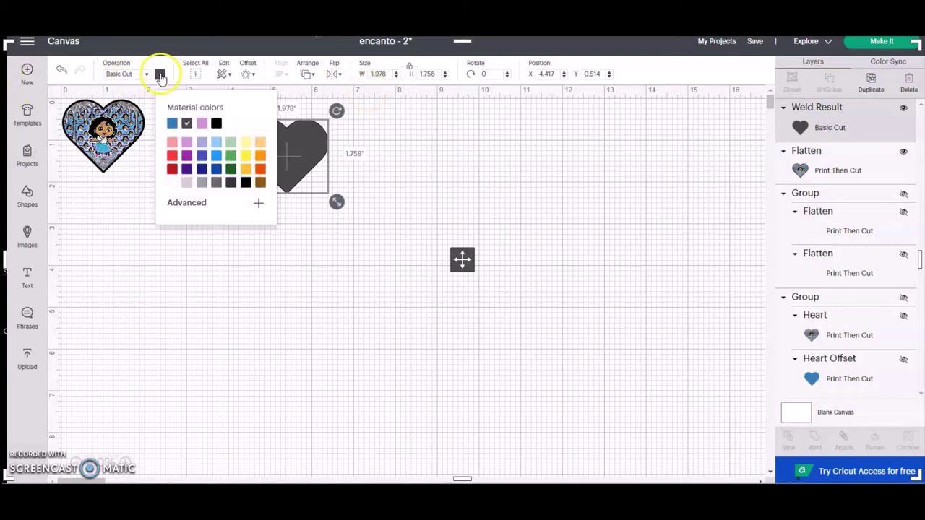
left_click(246, 156)
left_click(430, 172)
left_click(423, 174)
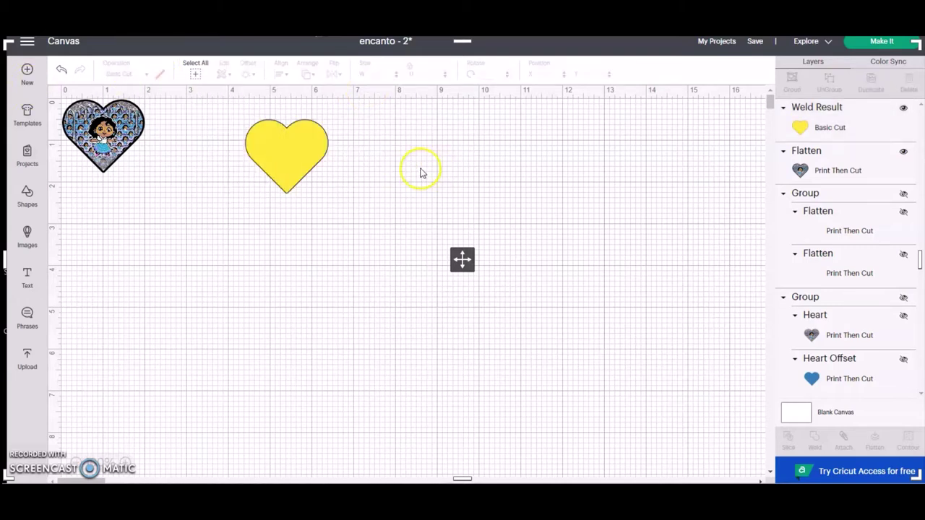
left_click_drag(305, 156, 214, 143)
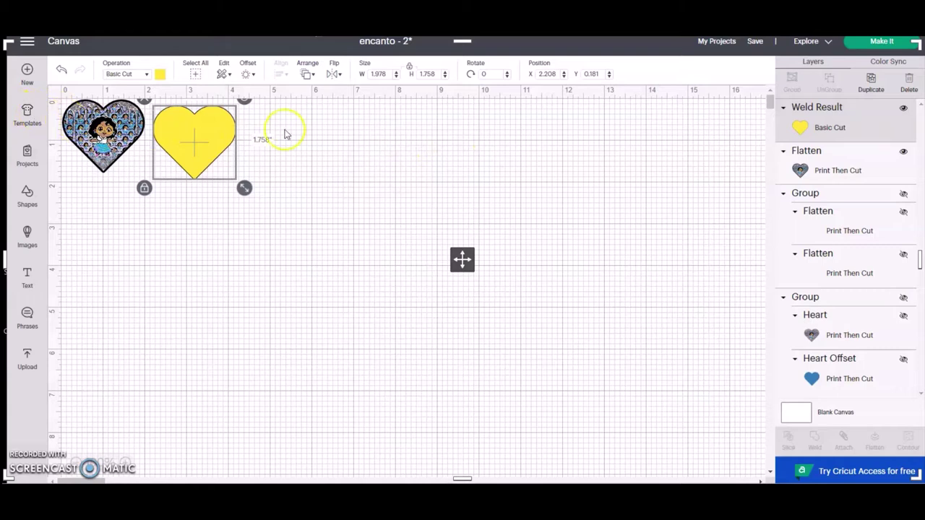
Step: Hide the yellow welded heart and preview 6 project copies of the Print Then Cut heart on the mat, returning to the canvas
left_click(903, 109)
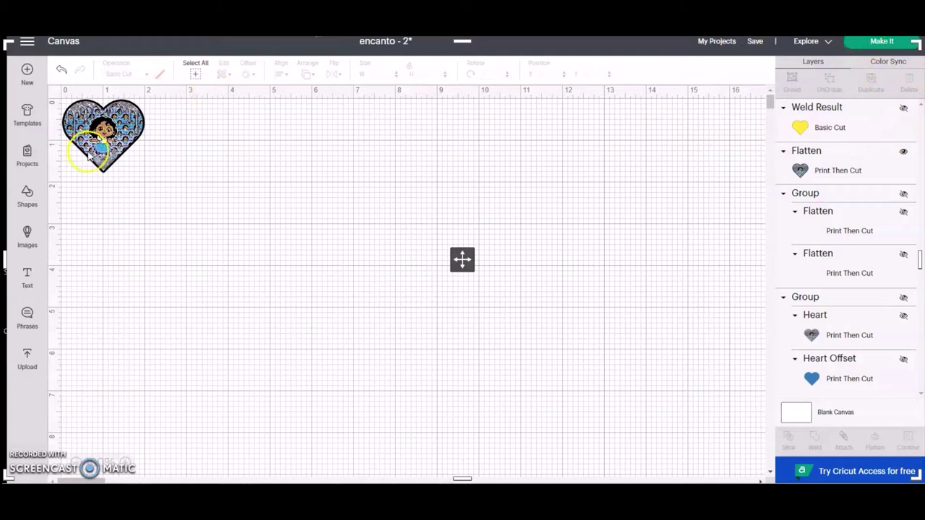
left_click(893, 44)
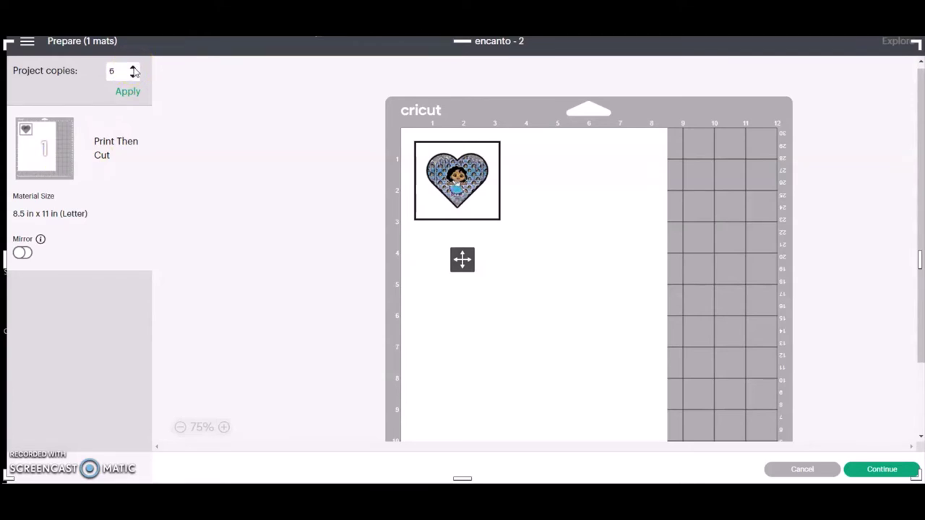
left_click(127, 92)
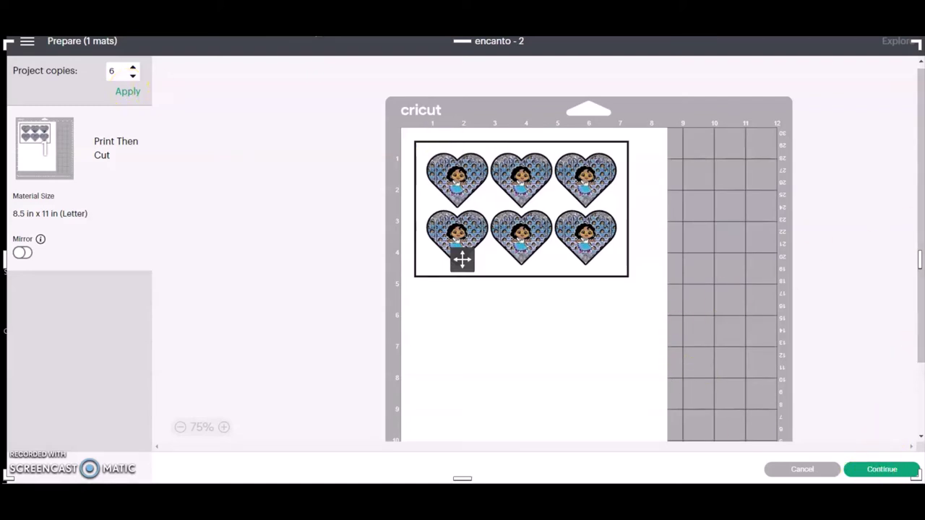
left_click(802, 471)
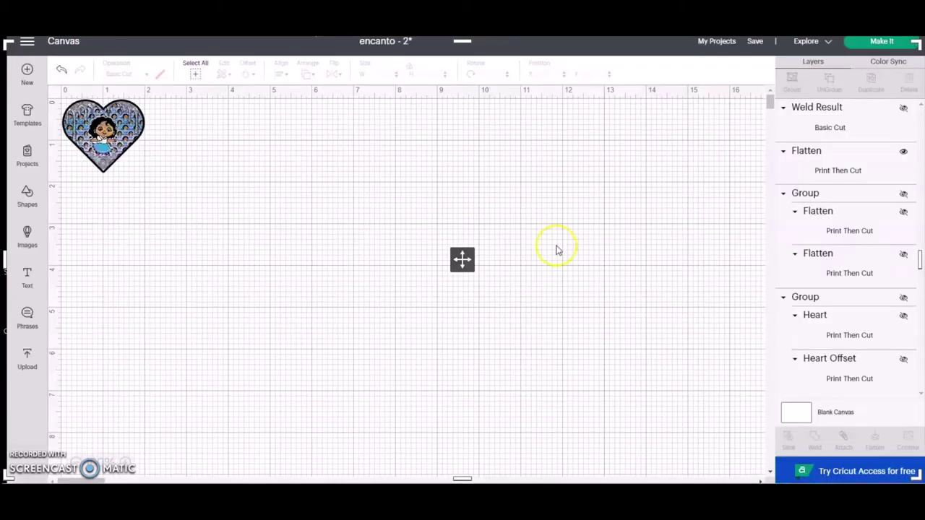
Step: Show only the yellow welded heart, preview its Basic Cut mat, and return to the canvas
left_click(903, 152)
left_click(903, 108)
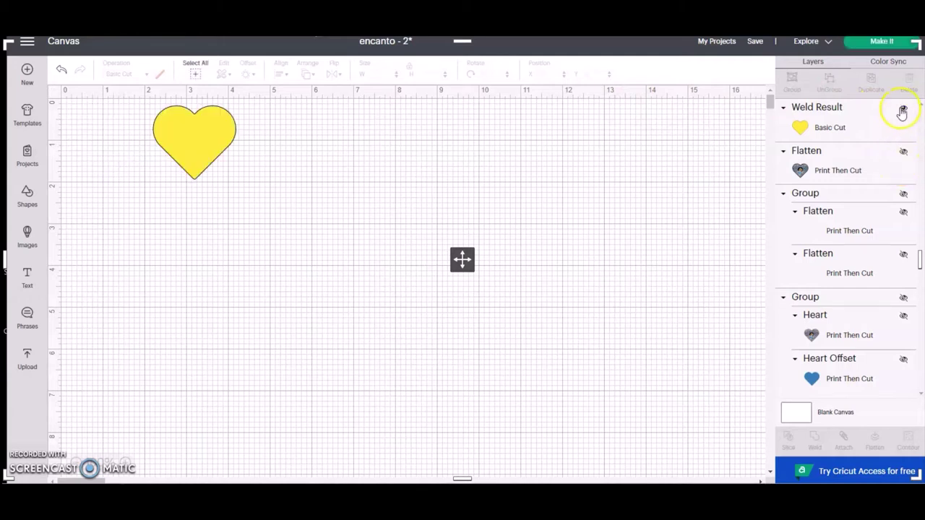
left_click(181, 155)
left_click(885, 43)
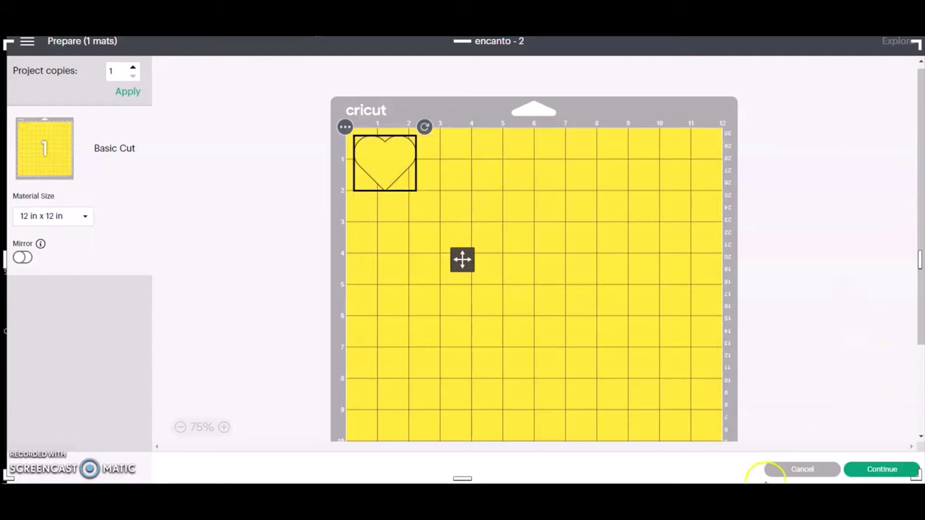
left_click(794, 470)
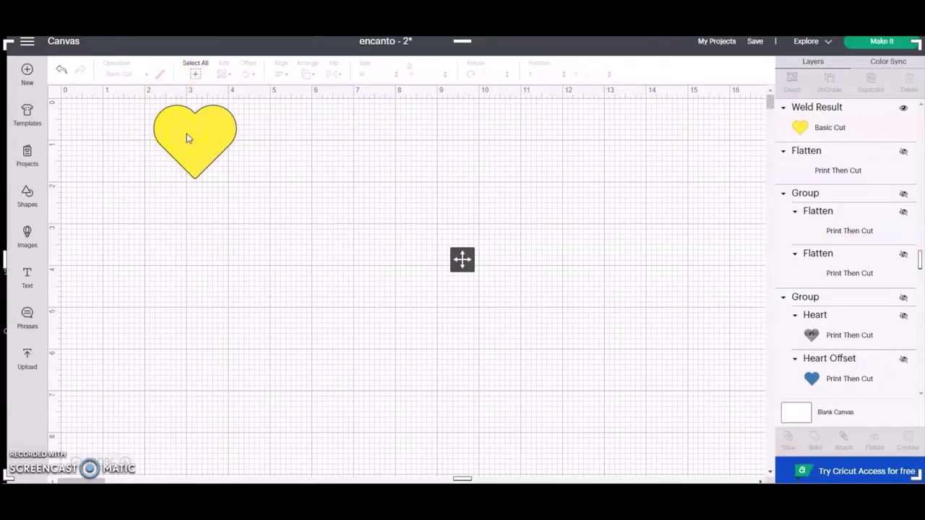
Step: Nudge the yellow heart to about X 2.22, Y 0.17, and unhide the flattened Print Then Cut heart
left_click(196, 141)
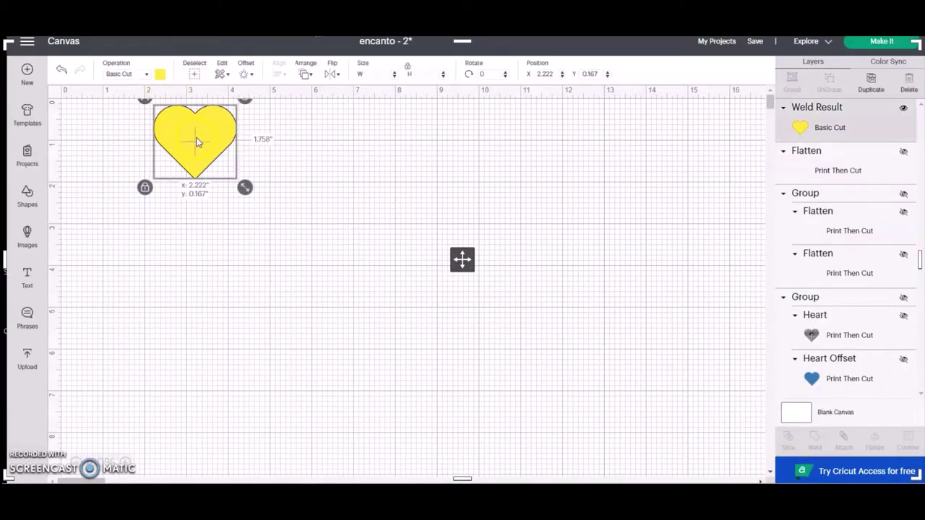
left_click(904, 152)
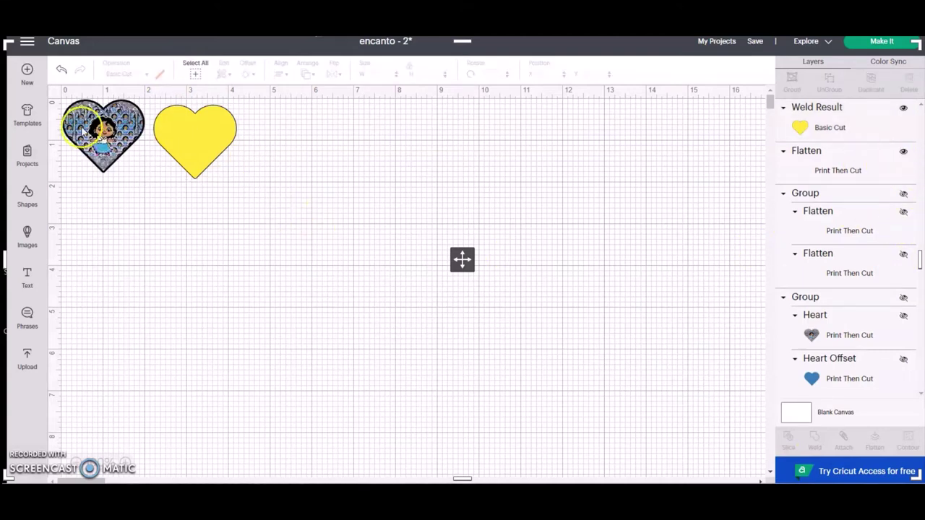
Step: Hide the flattened heart, duplicate the yellow heart, hide the original, and move the copy to about X 0.11, Y 0.15
left_click(84, 126)
left_click(903, 151)
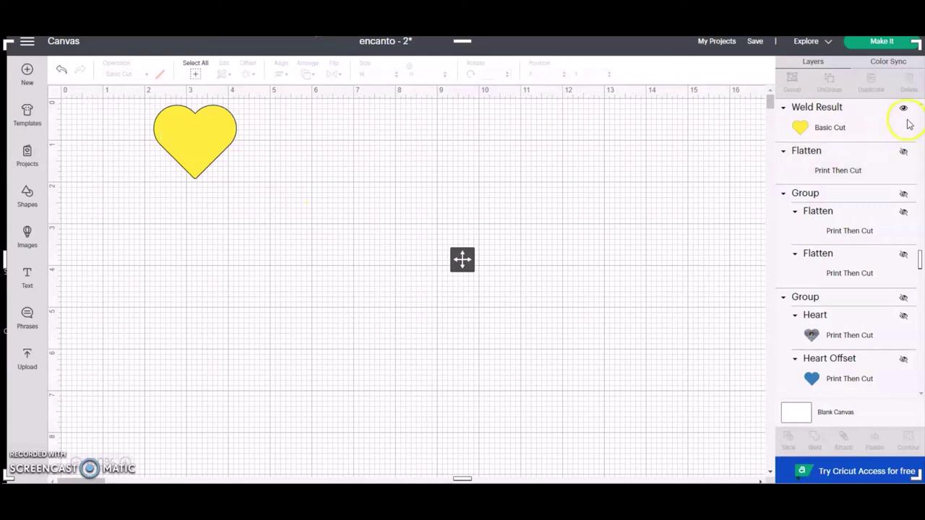
left_click(192, 137)
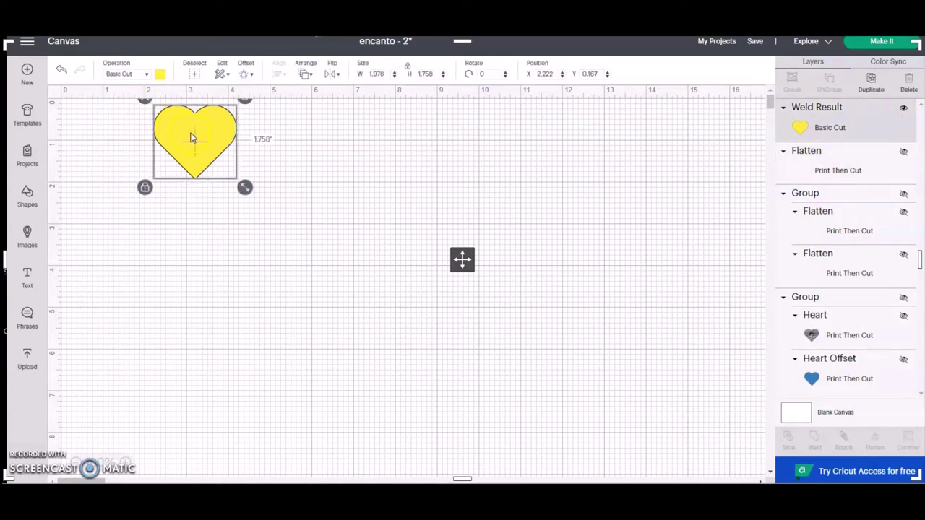
left_click(871, 80)
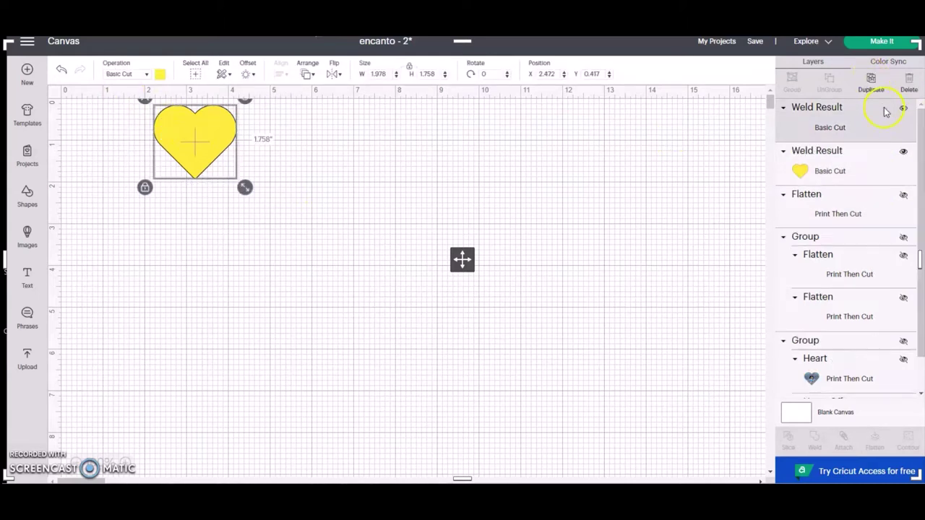
left_click(903, 152)
left_click_drag(203, 157, 118, 142)
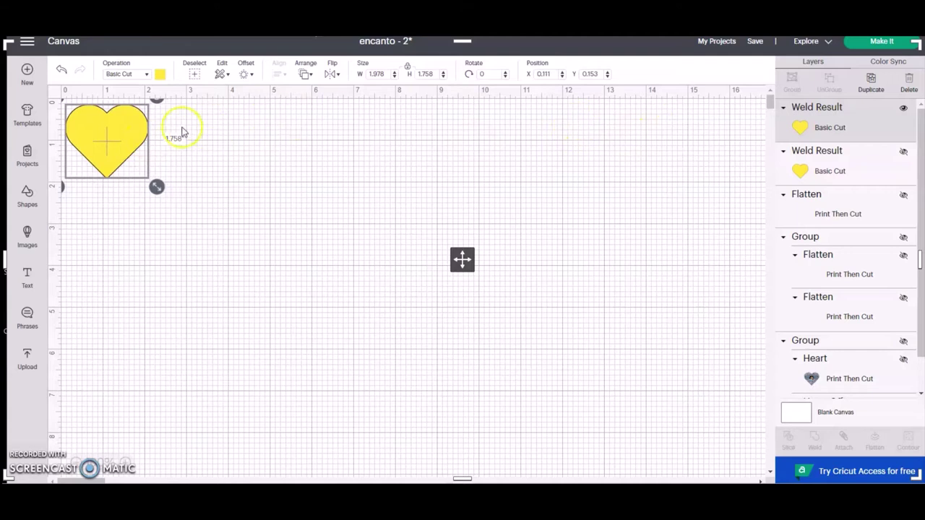
Step: Duplicate the yellow heart twice to form a row of three, the third at about X 4.31, Y 0.15, and group the row
left_click(871, 83)
left_click_drag(101, 143, 281, 139)
left_click(871, 82)
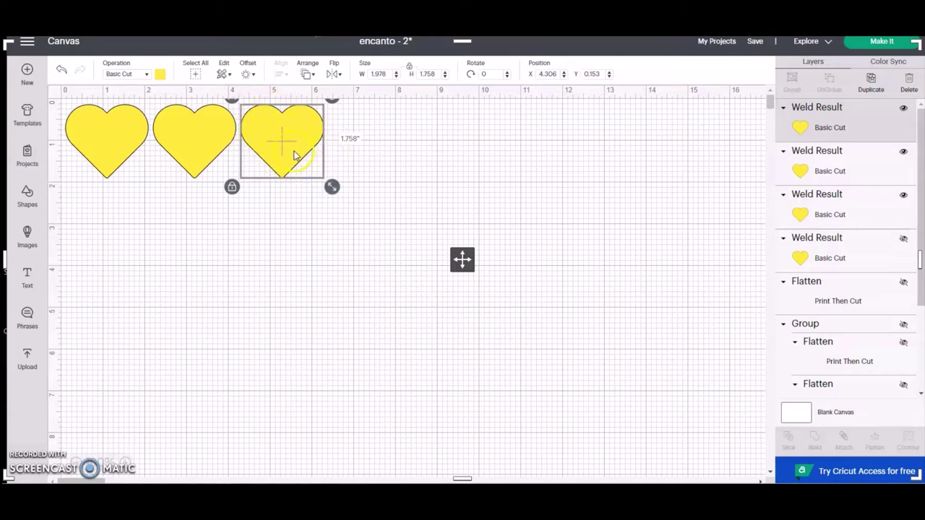
left_click(392, 145)
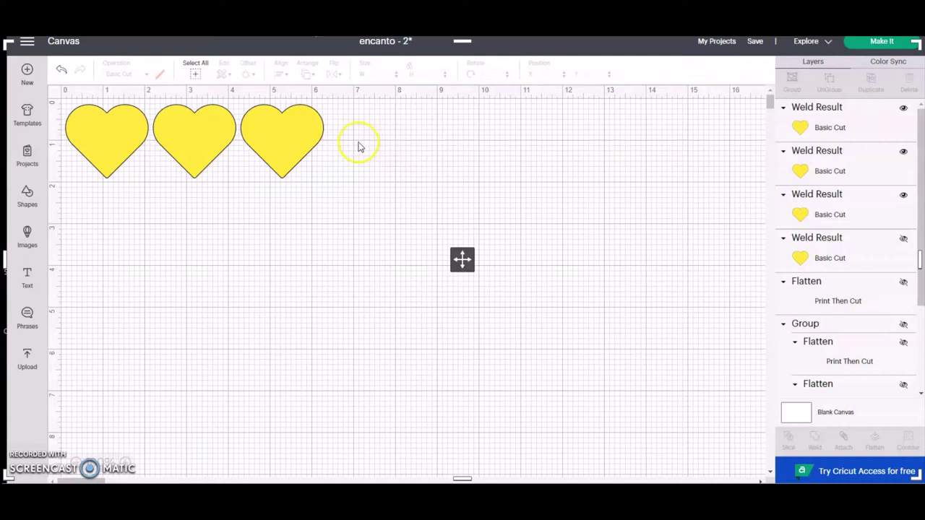
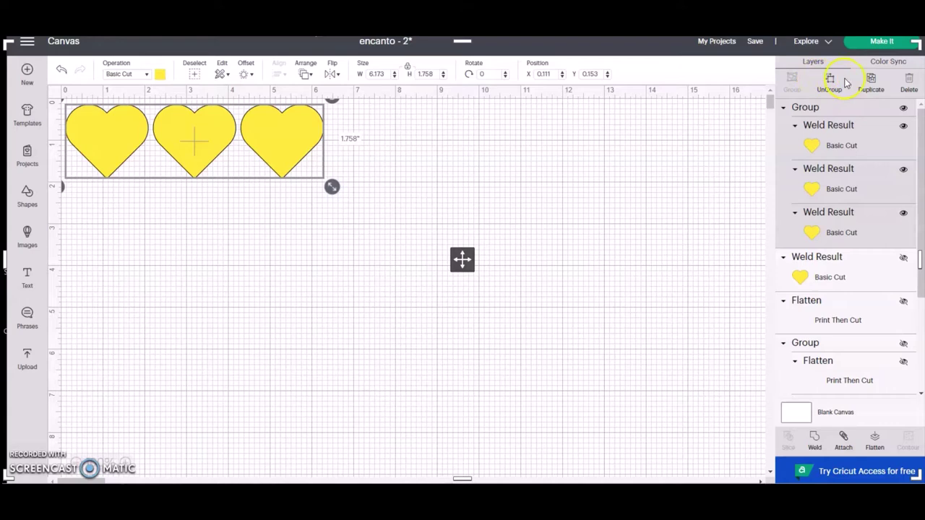
left_click(432, 154)
left_click(227, 144)
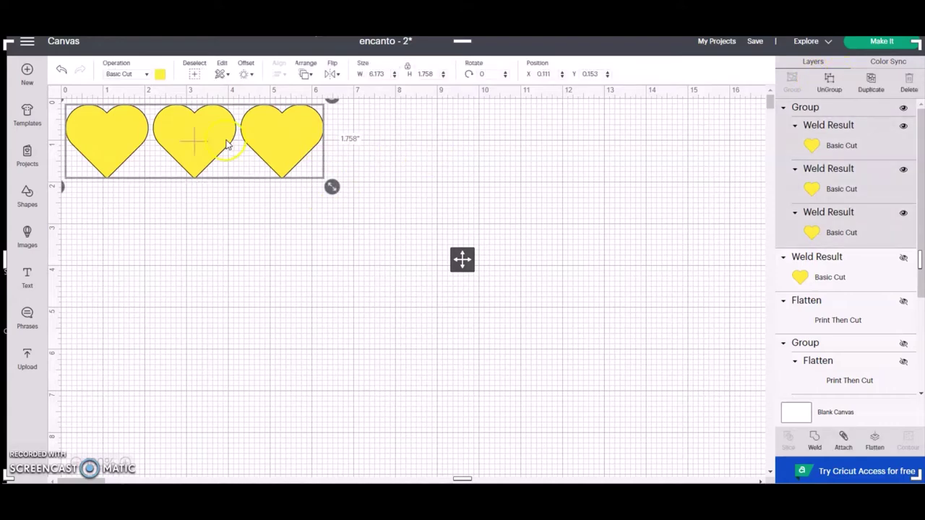
Step: Duplicate the grouped row twice, placing the copies below it at about X 0.07, Y 1.97 and X 0.10, Y 3.82
left_click(872, 89)
left_click_drag(298, 156, 273, 202)
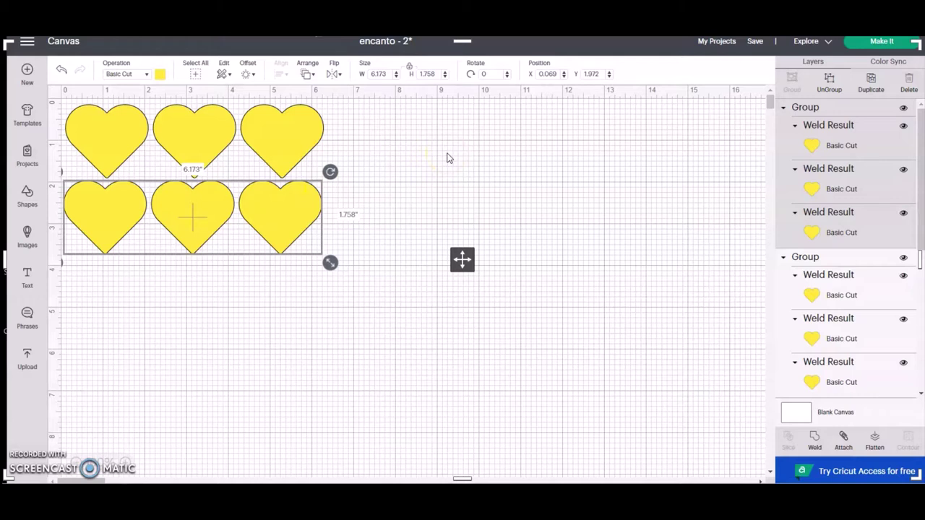
left_click(435, 128)
left_click(876, 88)
left_click_drag(318, 217, 303, 291)
Step: Attach all nine yellow hearts, preview their layout on the Basic Cut mat, and return to the canvas
left_click_drag(382, 116, 133, 337)
left_click(844, 441)
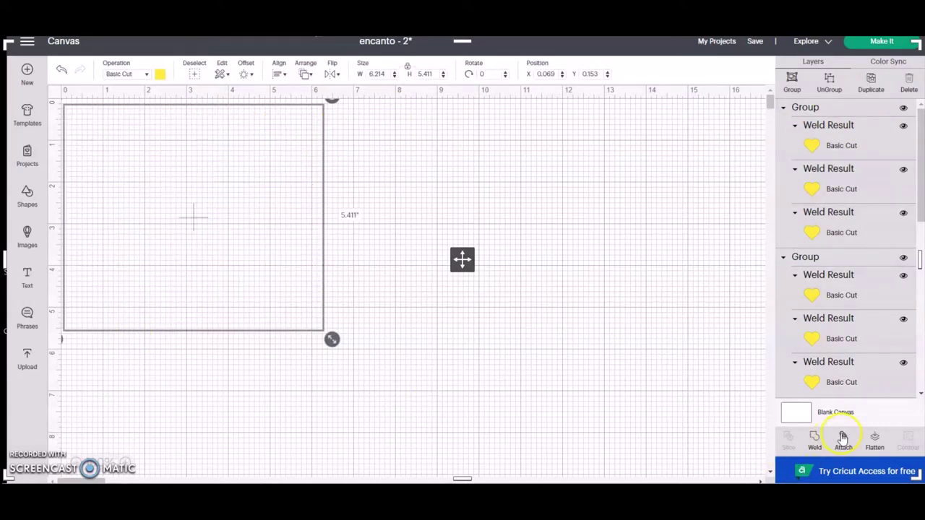
left_click(889, 43)
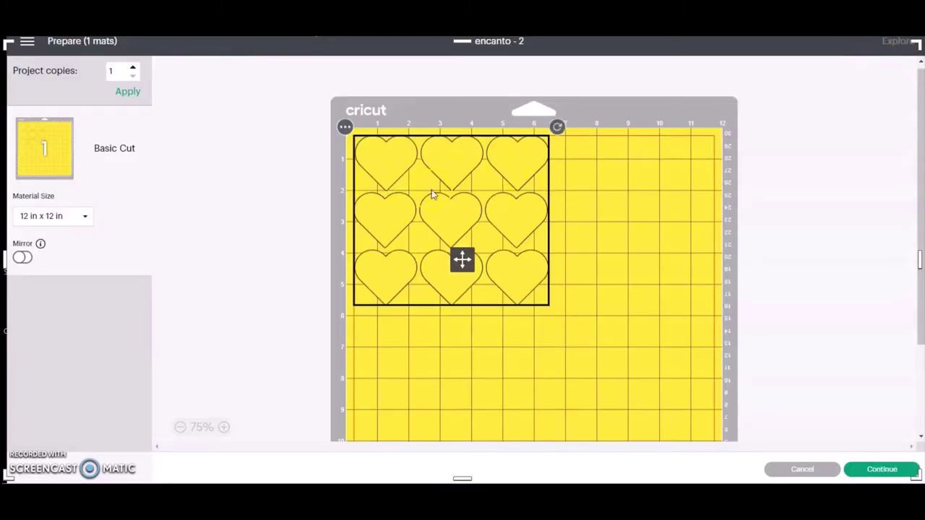
left_click(792, 467)
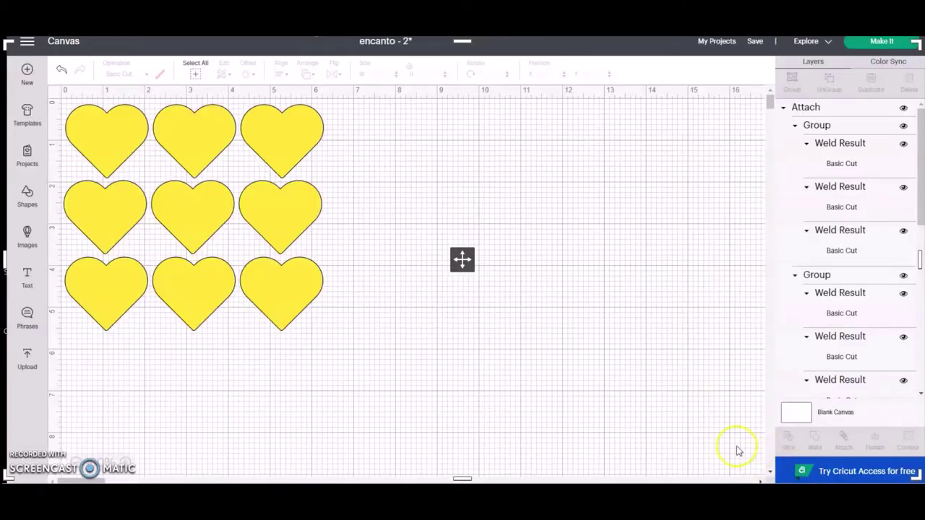
Step: Detach the nine yellow hearts, preview the mat layout, and return to the canvas
left_click(299, 200)
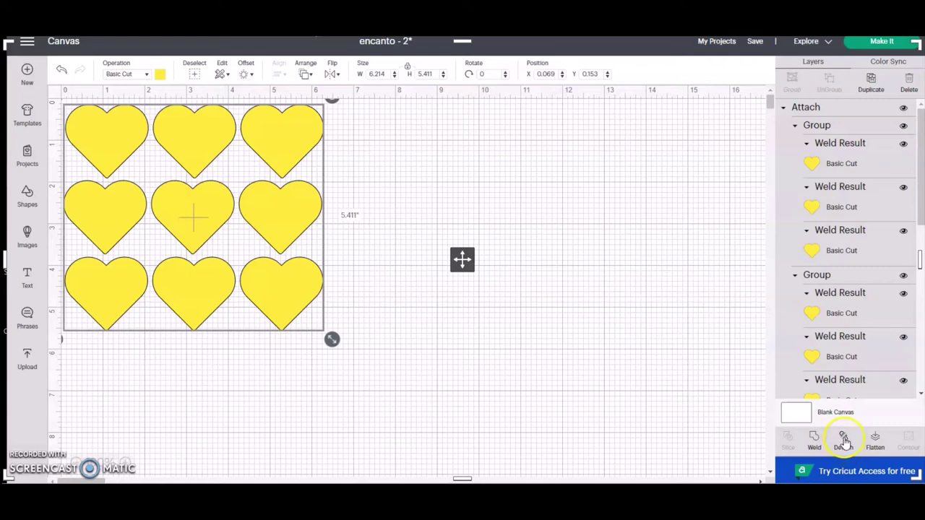
left_click(844, 441)
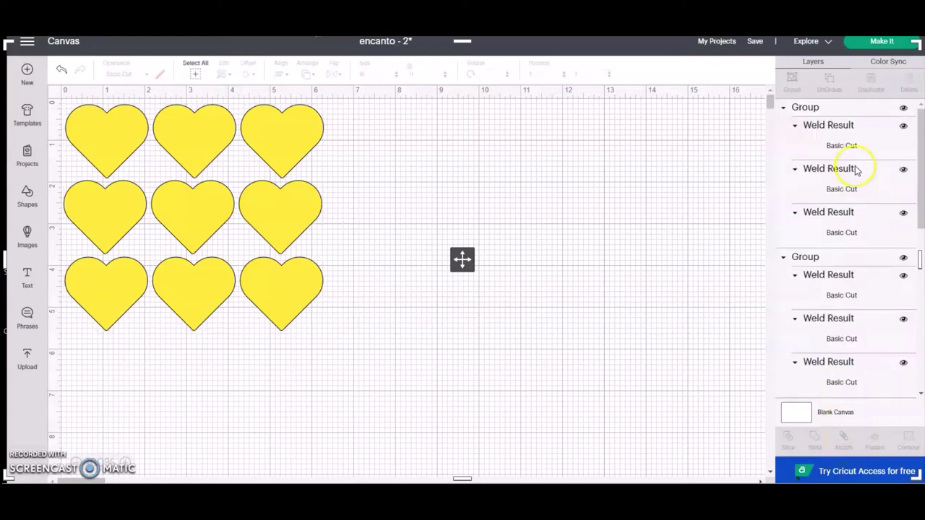
left_click(884, 42)
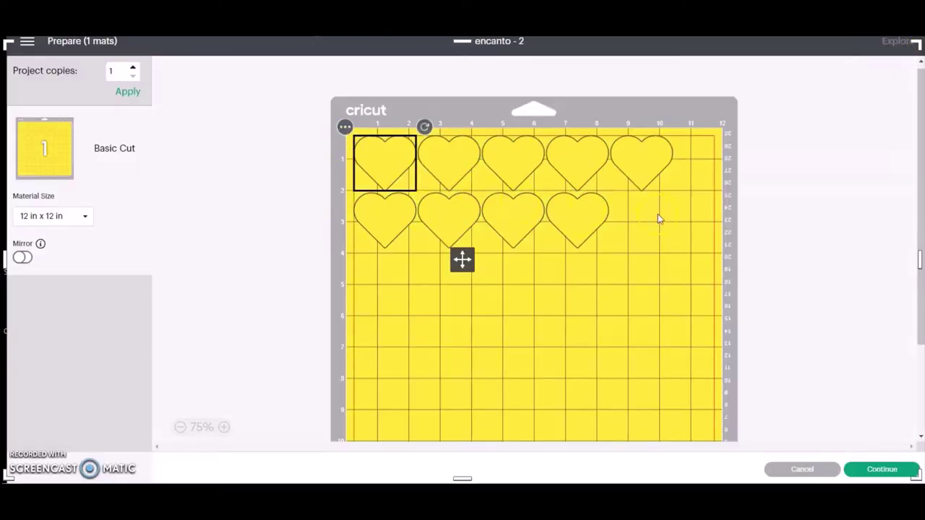
left_click(788, 471)
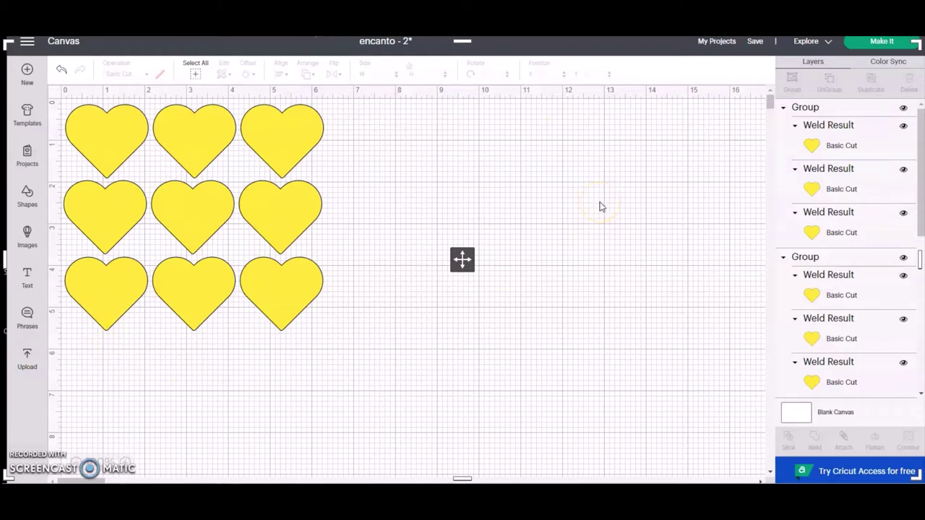
Step: Delete the third and second rows of yellow hearts
left_click(266, 296)
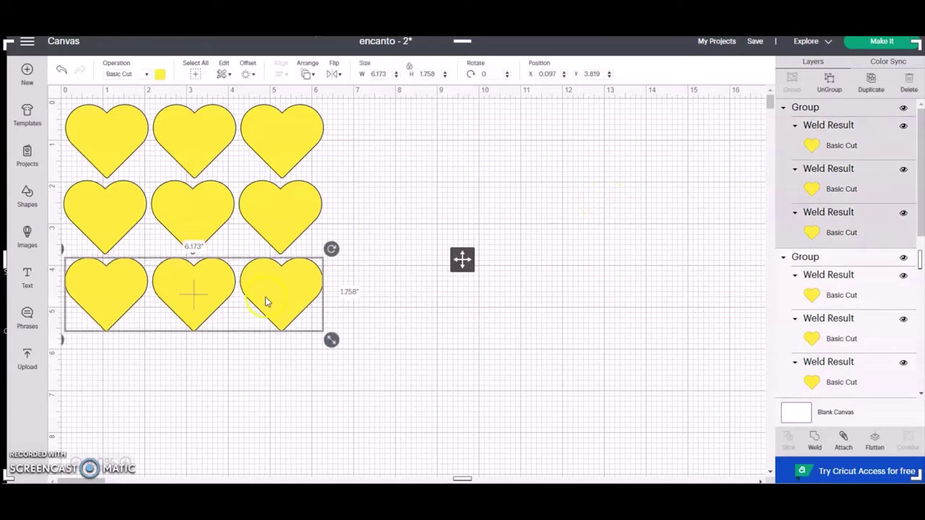
key("Delete")
left_click(273, 230)
key("Delete")
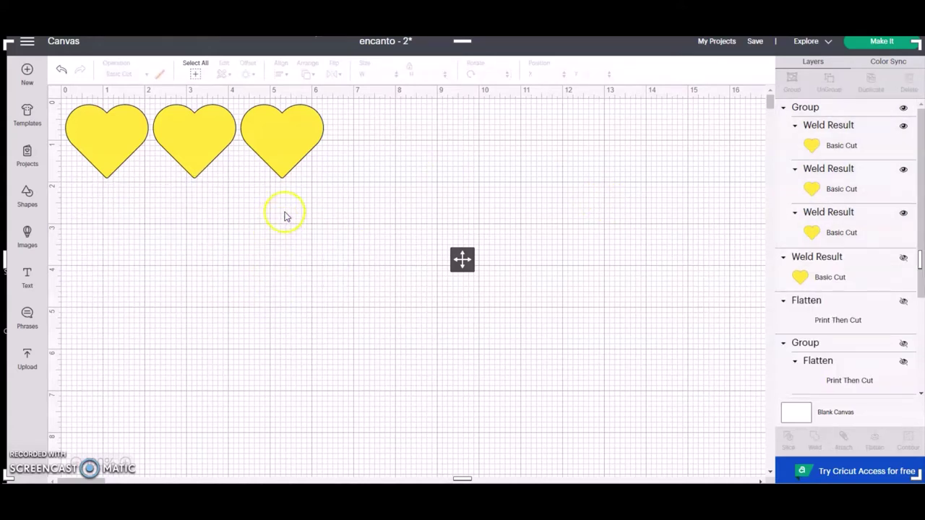
Step: Ungroup the remaining row and delete its third and second hearts, keeping only the first
left_click(297, 143)
left_click(834, 79)
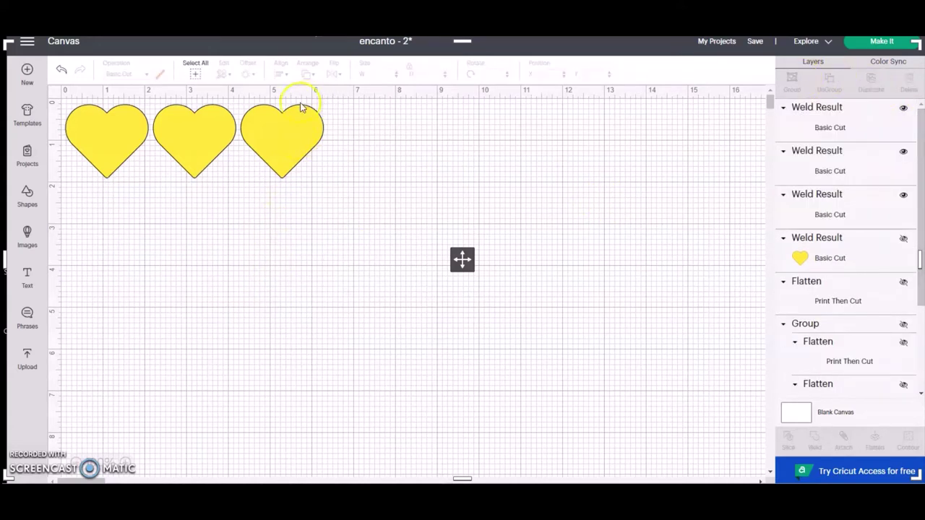
left_click(313, 133)
key("Delete")
left_click(198, 119)
key("Delete")
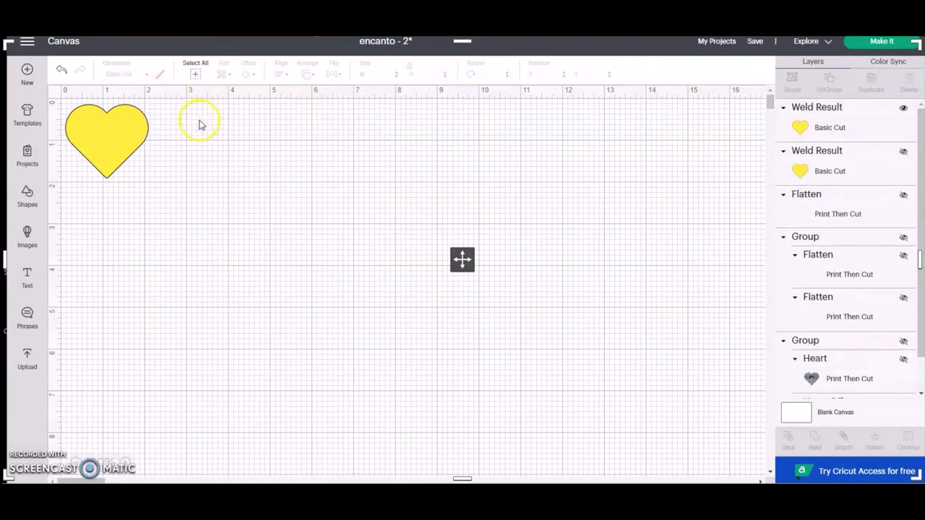
Step: Preview the yellow heart on the mat with 9 project copies and a material size of 8.5 in x 11 in (Letter)
left_click(124, 135)
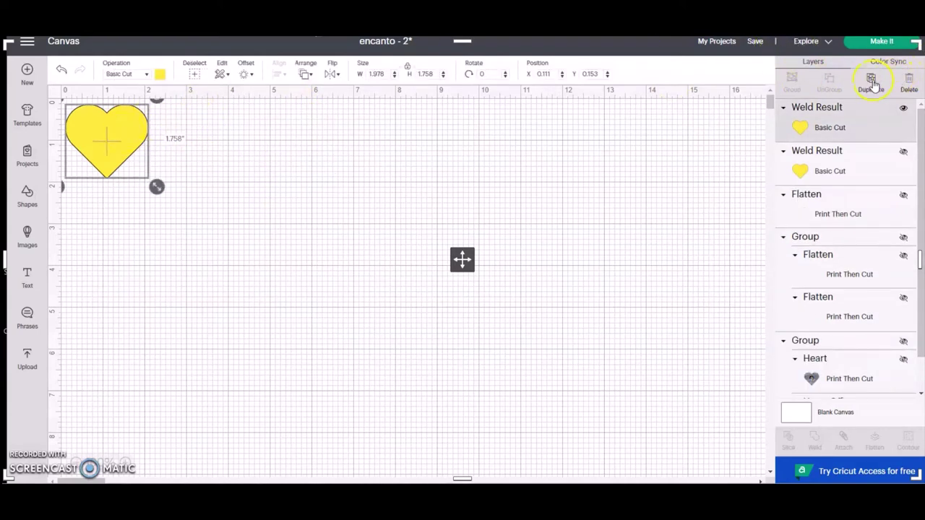
left_click(882, 41)
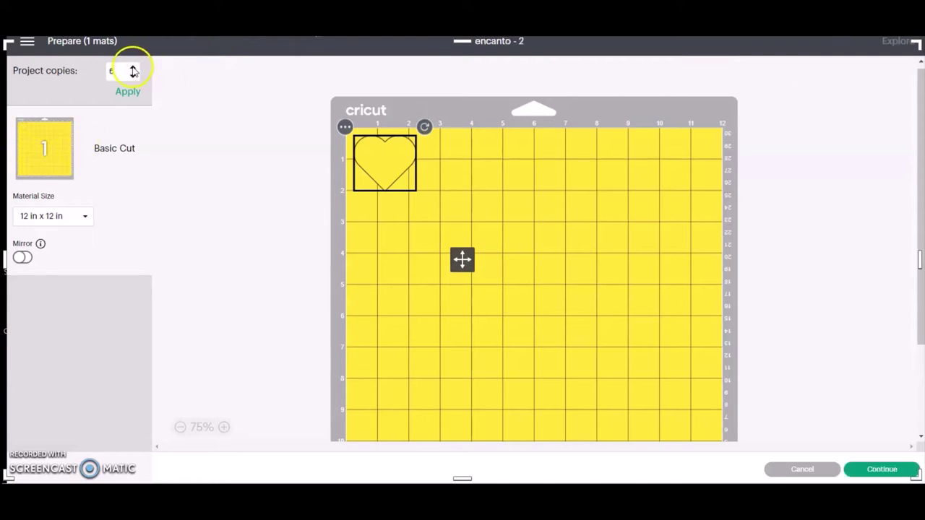
left_click(127, 93)
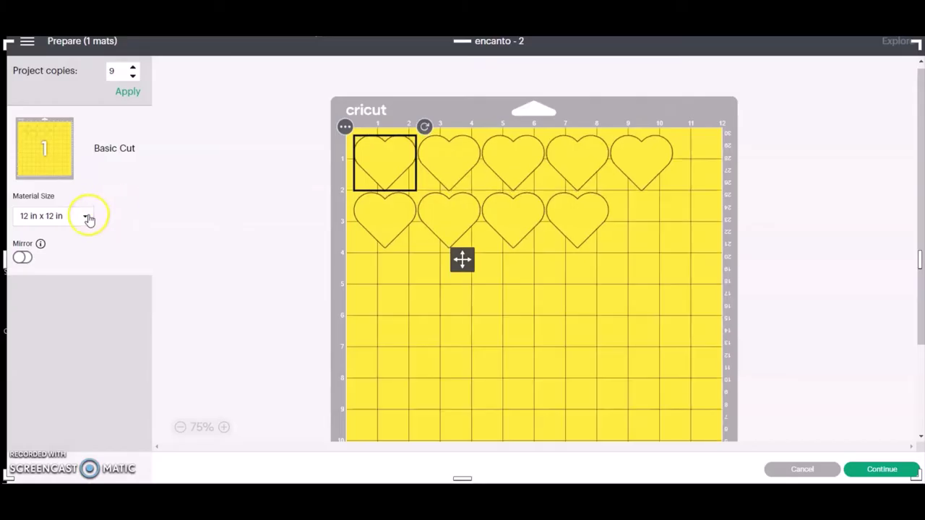
left_click(84, 216)
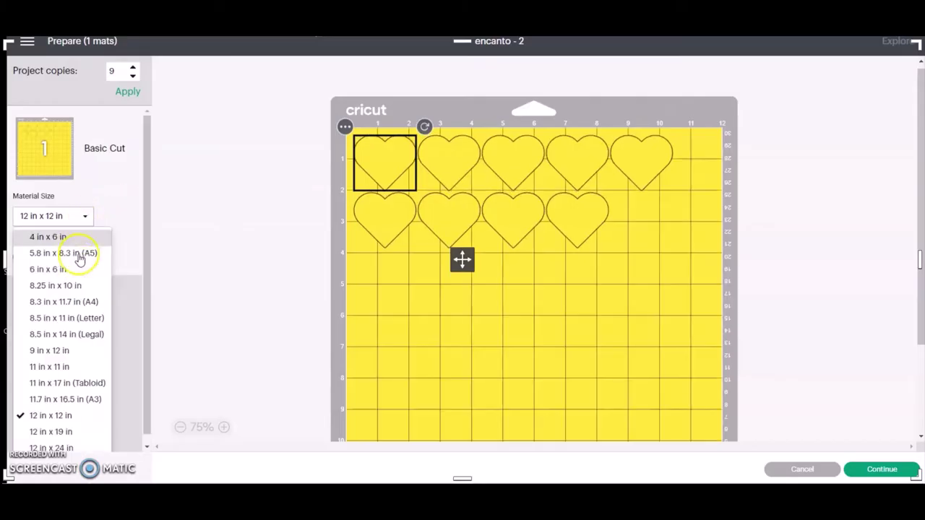
left_click(69, 319)
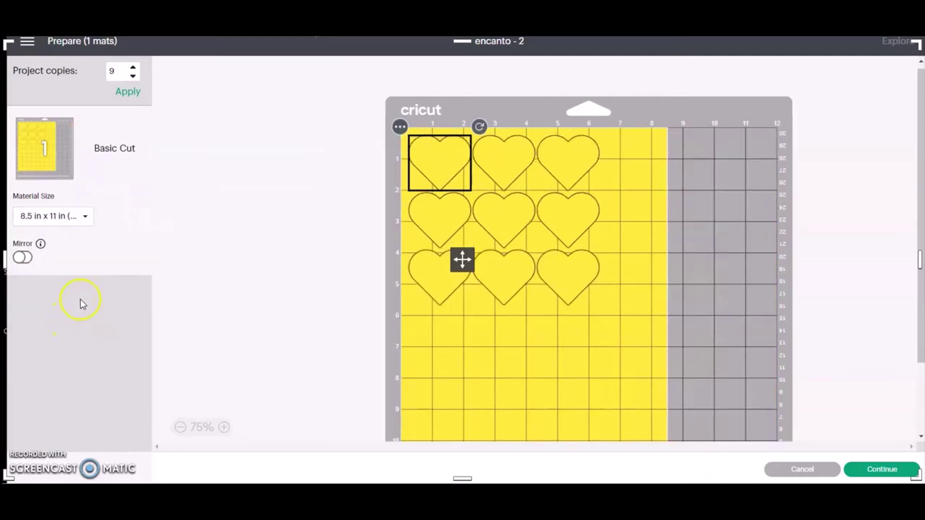
Step: Apply 13 project copies, lower the copies value to 12, and set the material size to 8.5 in x 11 in (Letter)
left_click(128, 88)
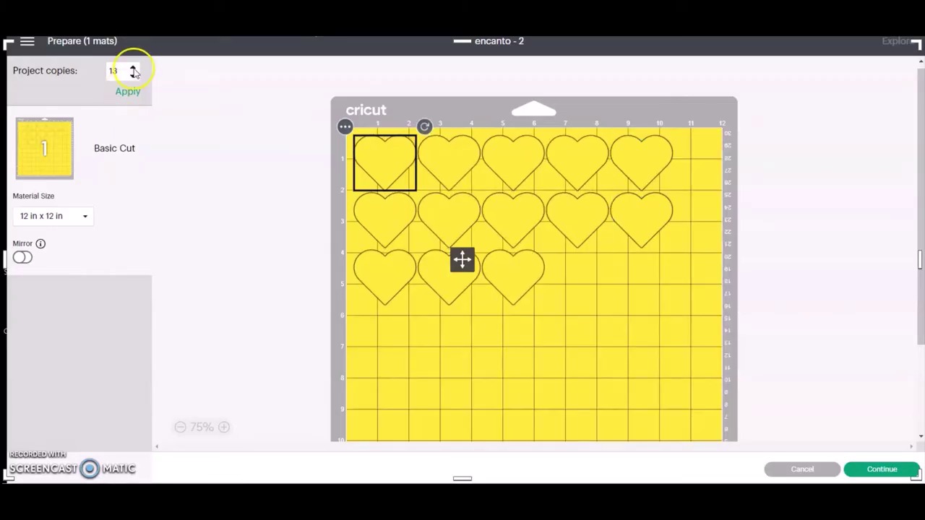
left_click(85, 216)
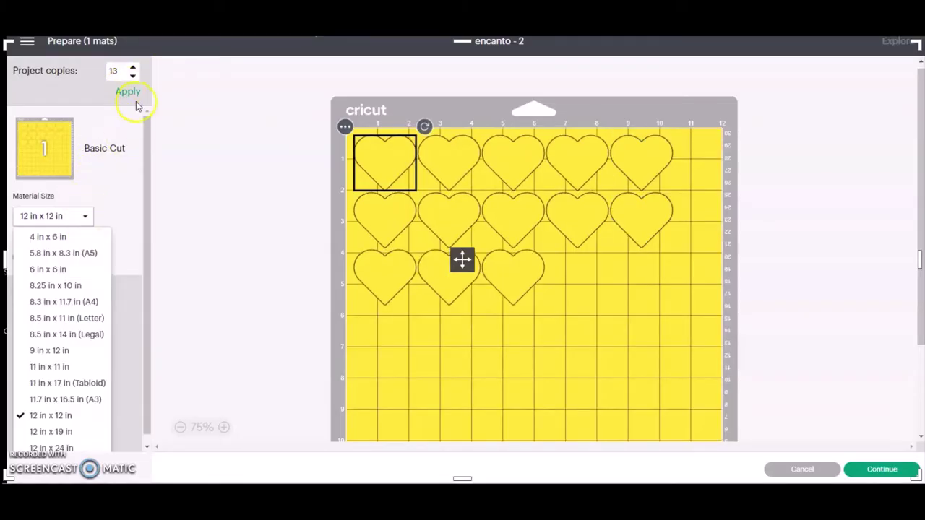
left_click(134, 76)
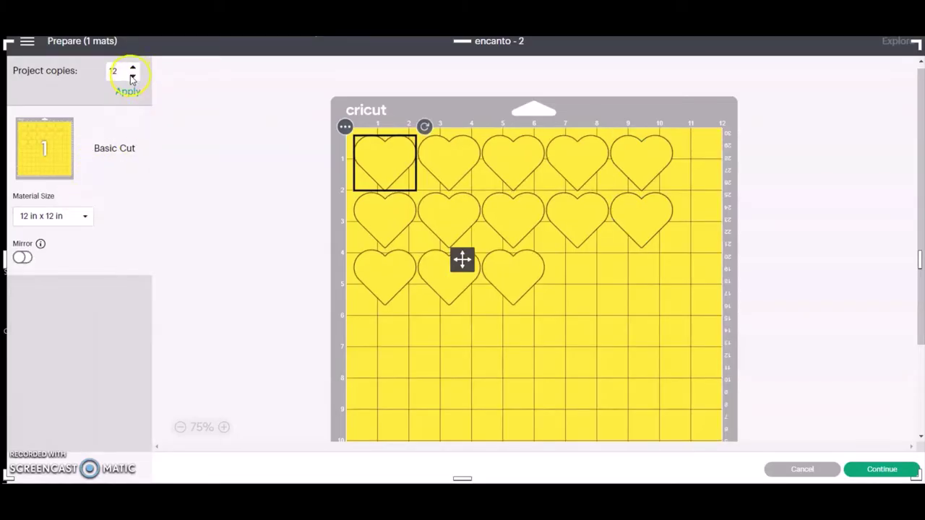
left_click(89, 217)
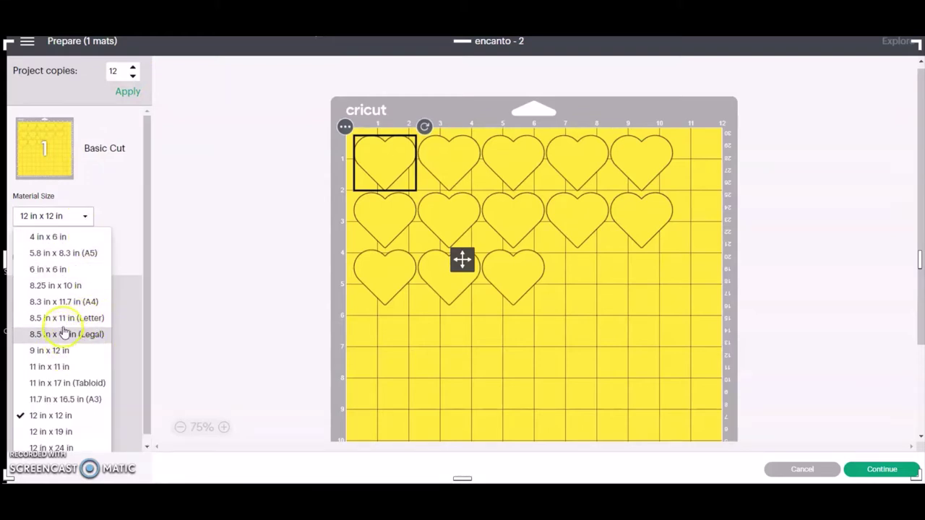
left_click(66, 318)
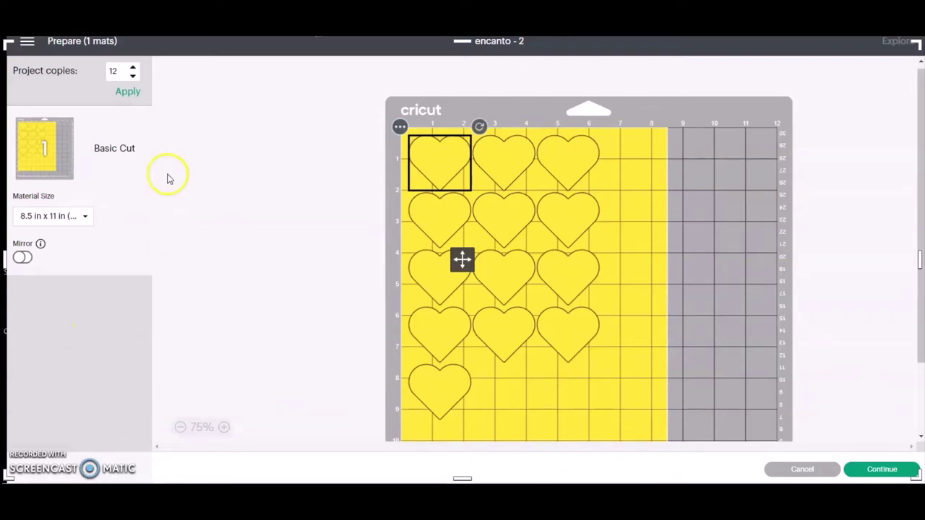
Step: Preview 14 project copies on 8.5 in x 11 in (Letter) material, and return to the canvas
left_click(133, 69)
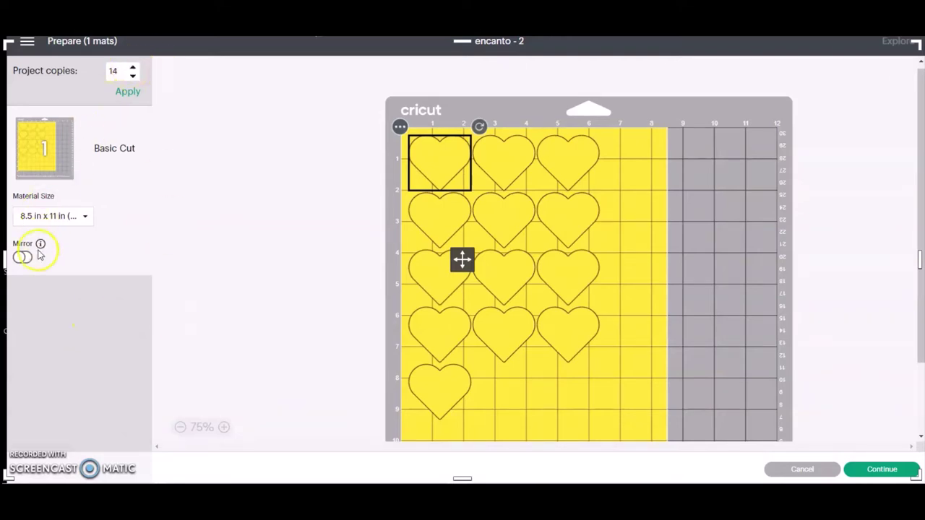
left_click(128, 93)
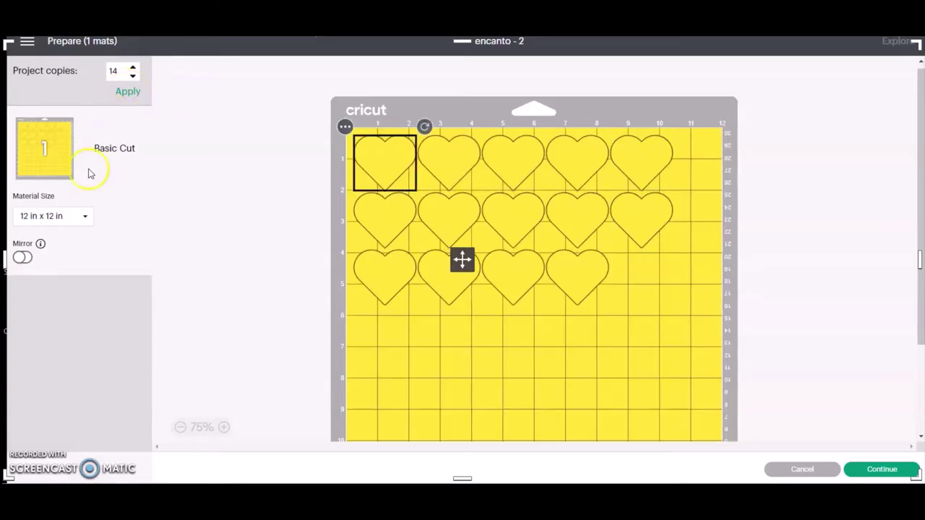
left_click(83, 216)
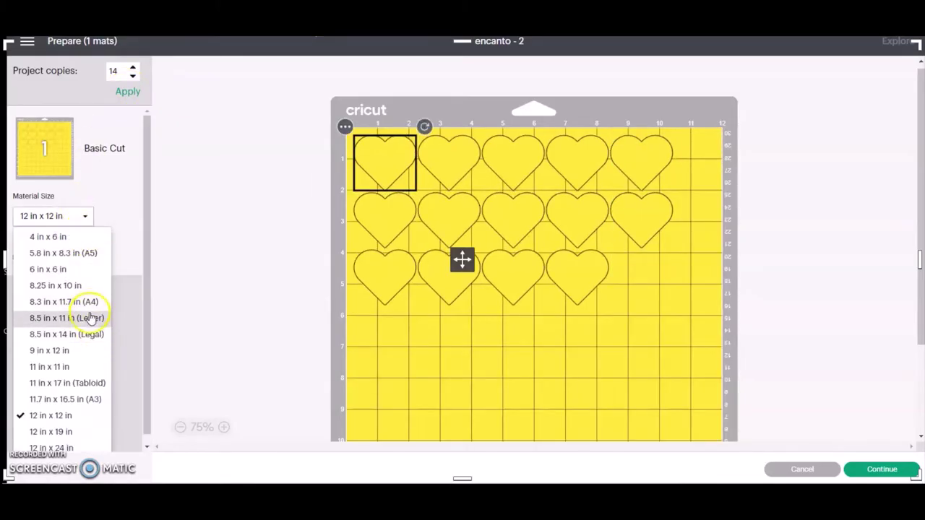
left_click(92, 315)
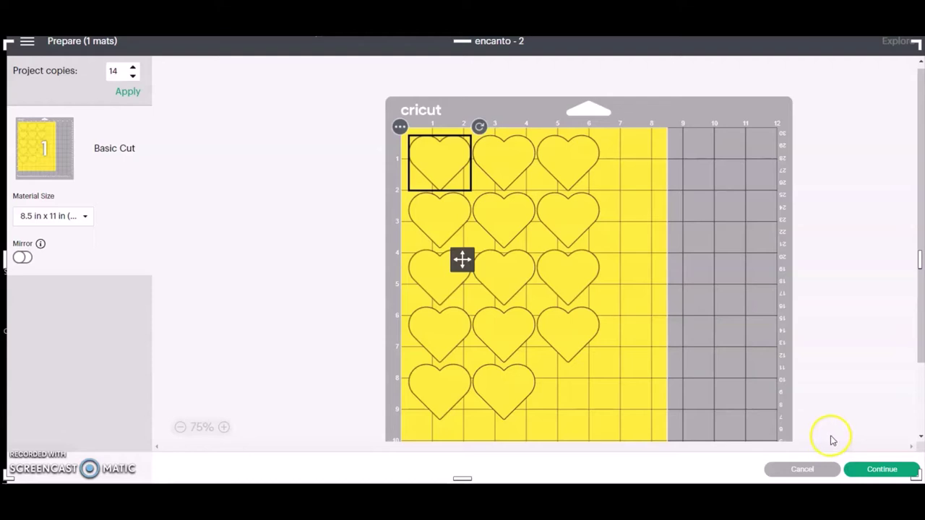
left_click(802, 470)
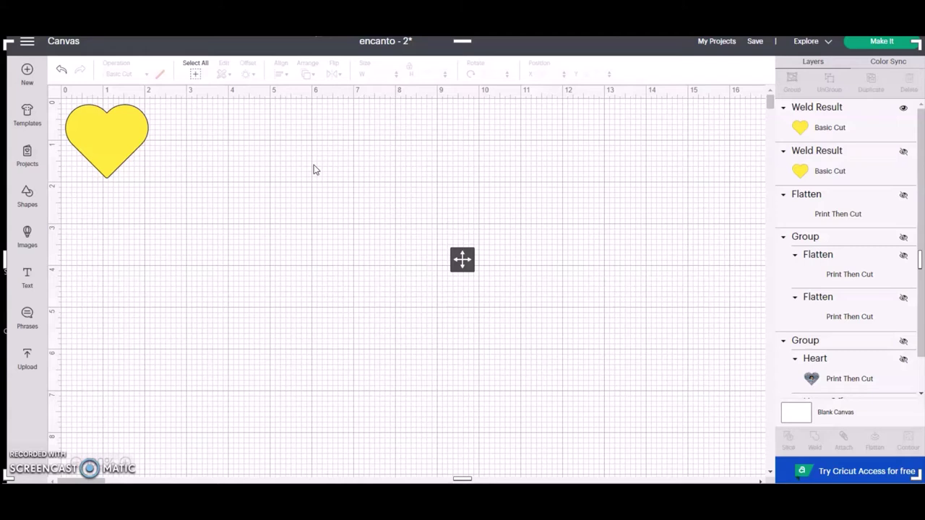
Step: Add a pentagon shape, place it beside the yellow heart, and enlarge it proportionally to about 4.56 in wide
left_click(58, 136)
left_click(97, 132)
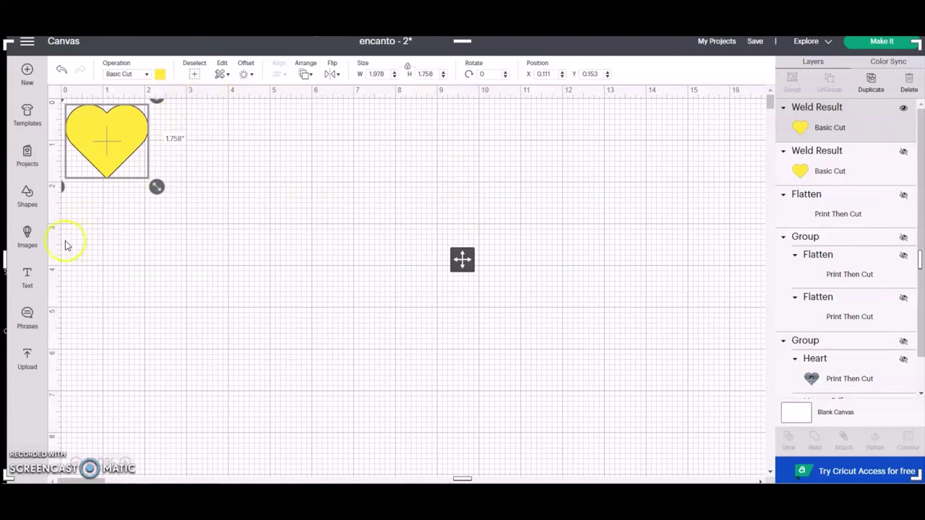
left_click(33, 240)
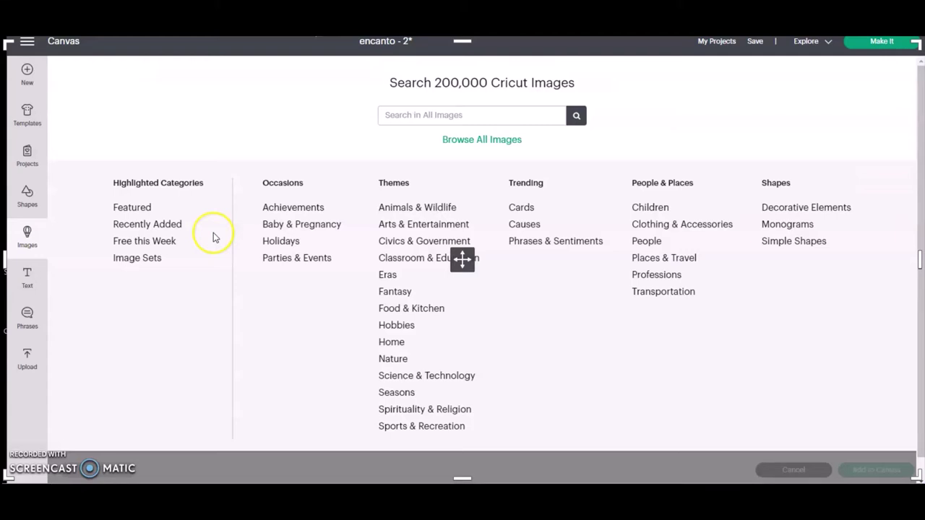
left_click(25, 197)
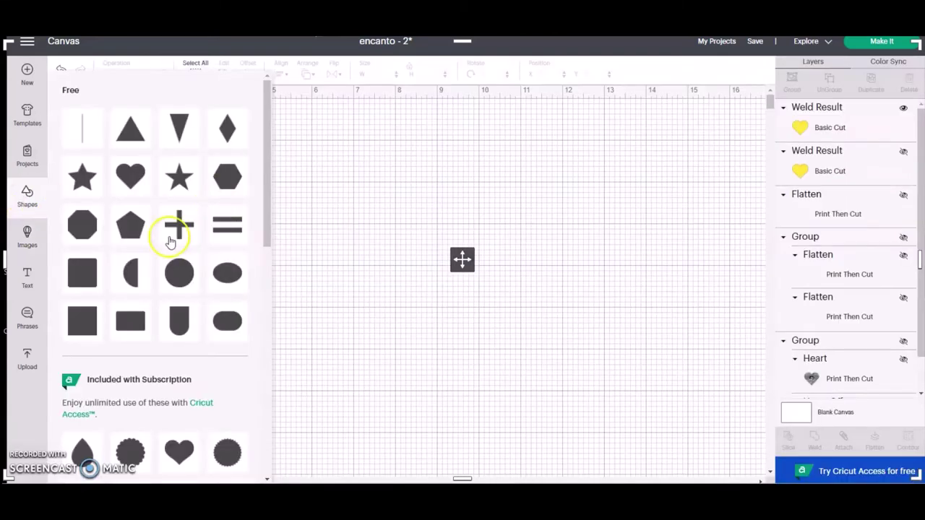
left_click(131, 225)
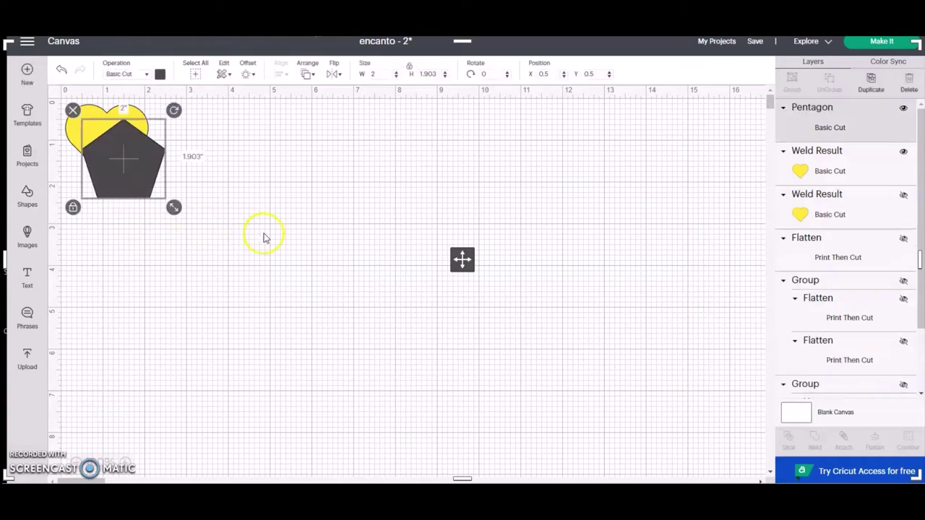
mouse_move(175, 209)
left_mouse_down()
mouse_move(282, 306)
mouse_move(266, 221)
mouse_move(336, 223)
left_mouse_up()
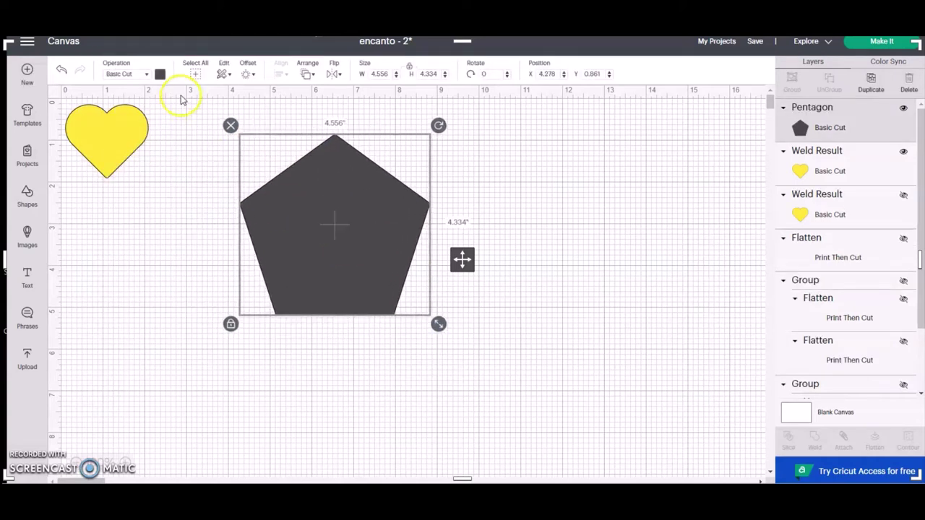
Step: Set the pentagon's operation to standard Print Then Cut and fill it with the Encanto character pattern
left_click(144, 73)
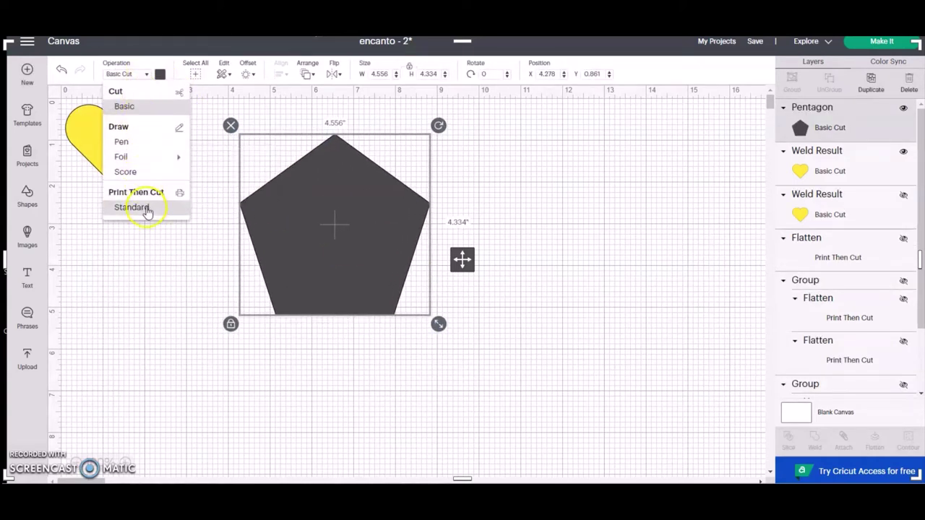
left_click(145, 206)
left_click(162, 76)
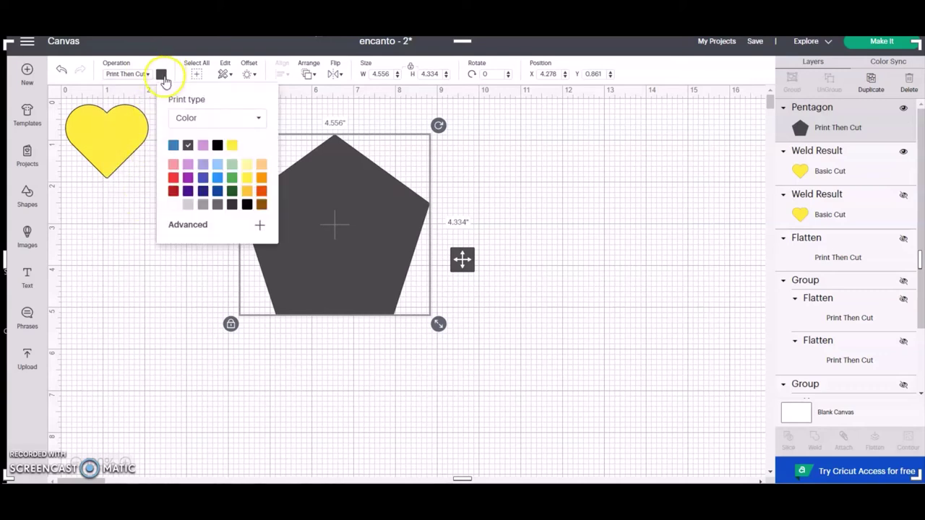
left_click(196, 117)
left_click(196, 155)
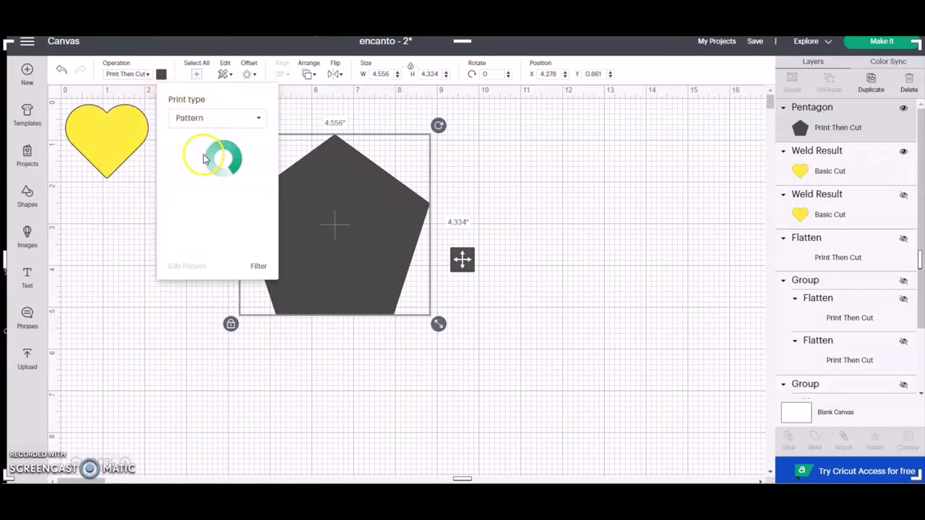
left_click(246, 249)
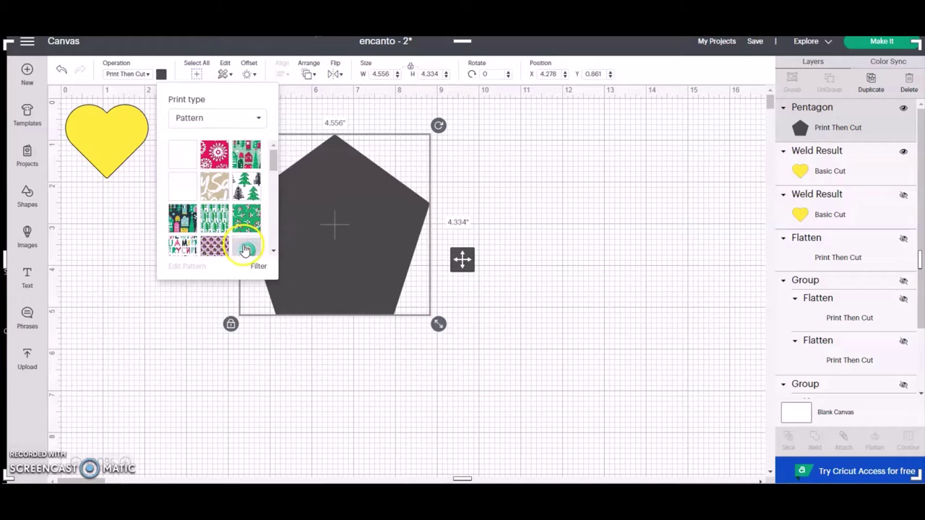
left_click(515, 253)
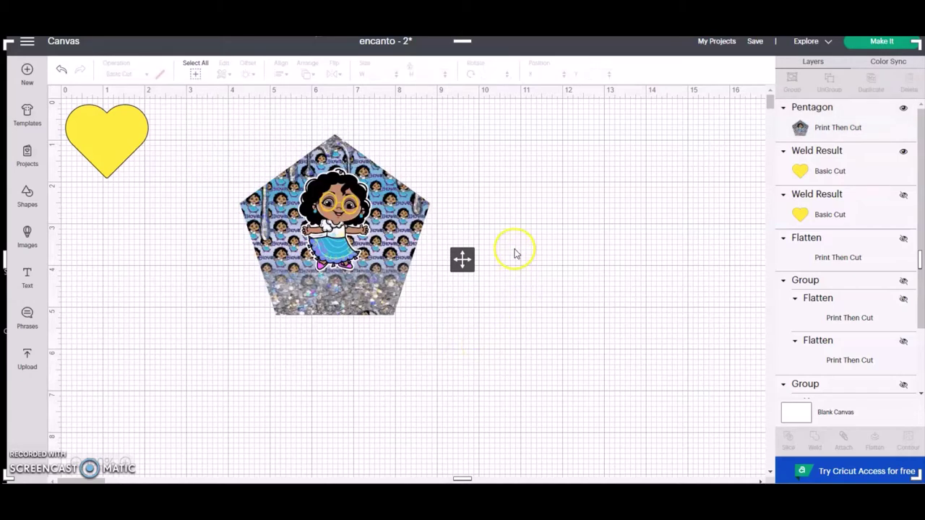